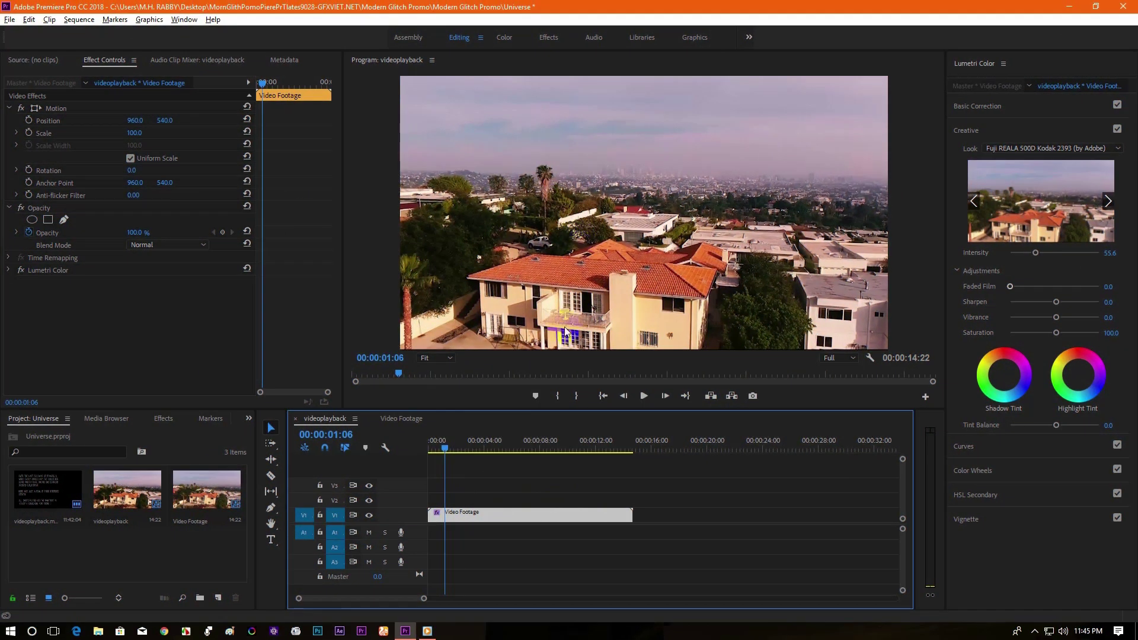
- Duplicate the Video Footage clip from V1 onto track V2, directly above the original
{"action": "left_click_drag", "start_coordinate": [449, 452], "coordinate": [432, 475]}
{"action": "key", "text": "space"}
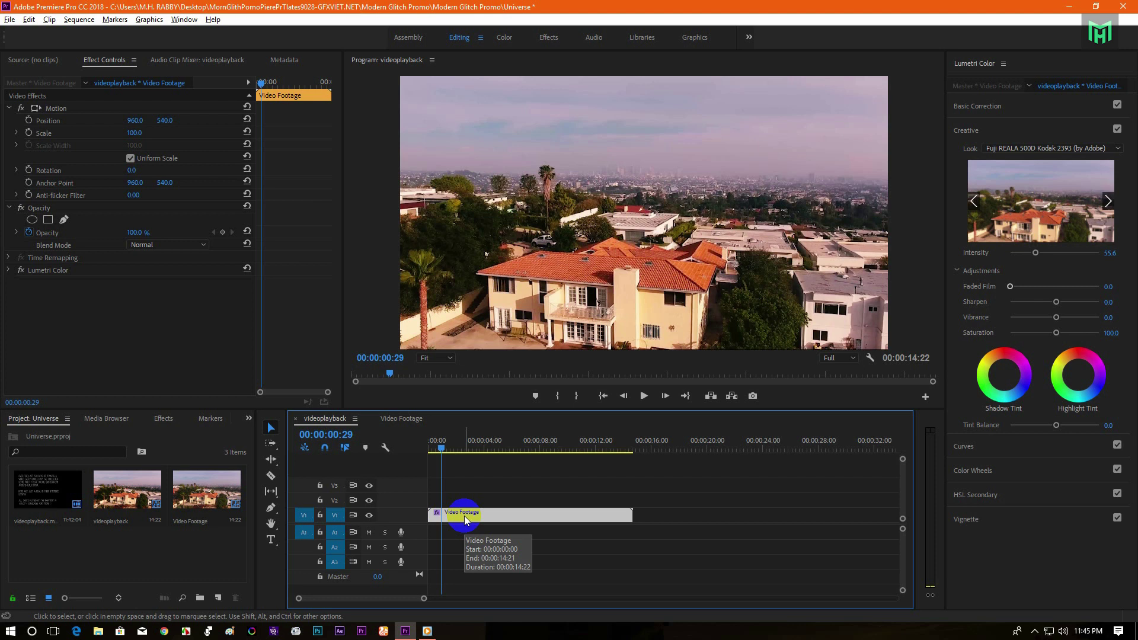
{"action": "key", "text": "alt"}
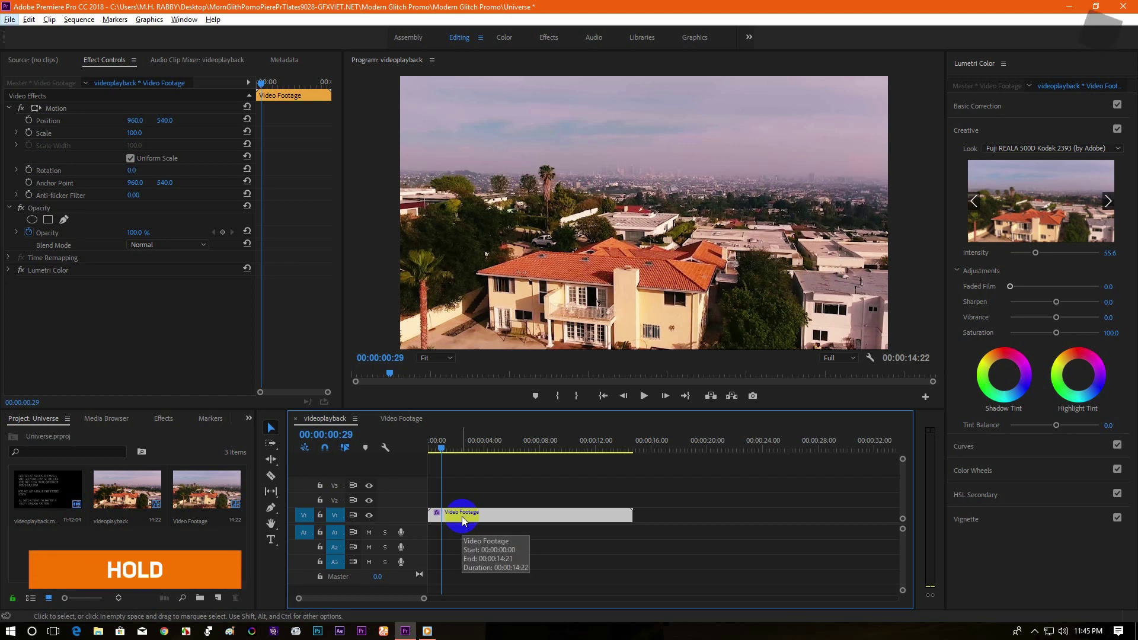
{"action": "left_click_drag", "start_coordinate": [461, 517], "coordinate": [459, 511]}
{"action": "scroll", "coordinate": [457, 511], "scroll_direction": "up", "scroll_amount": 5}
{"action": "scroll", "coordinate": [455, 537], "scroll_direction": "down", "scroll_amount": 3}
{"action": "mouse_move", "coordinate": [363, 597]}
{"action": "left_mouse_down"}
{"action": "mouse_move", "coordinate": [335, 586]}
{"action": "mouse_move", "coordinate": [351, 599]}
{"action": "left_mouse_up"}
{"action": "scroll", "coordinate": [500, 539], "scroll_direction": "up", "scroll_amount": 2}
- Turn the V2 copy of the footage upside down by setting its rotation to 180° at 00:00:02:05
{"action": "left_click_drag", "start_coordinate": [460, 449], "coordinate": [498, 451]}
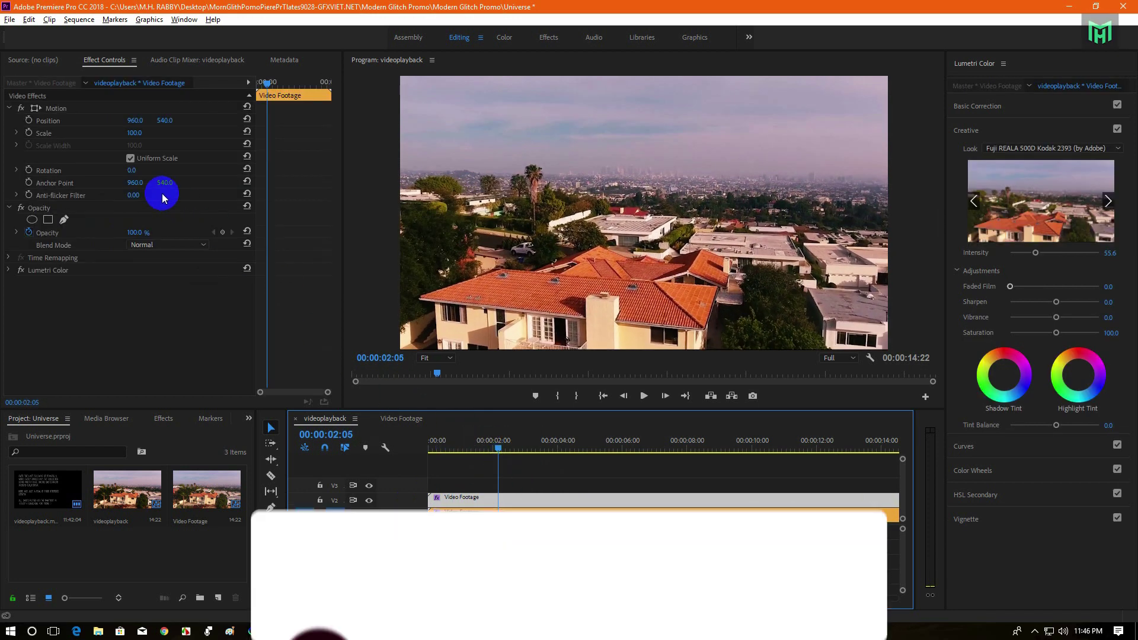
{"action": "left_click", "coordinate": [135, 171]}
{"action": "left_click", "coordinate": [136, 172]}
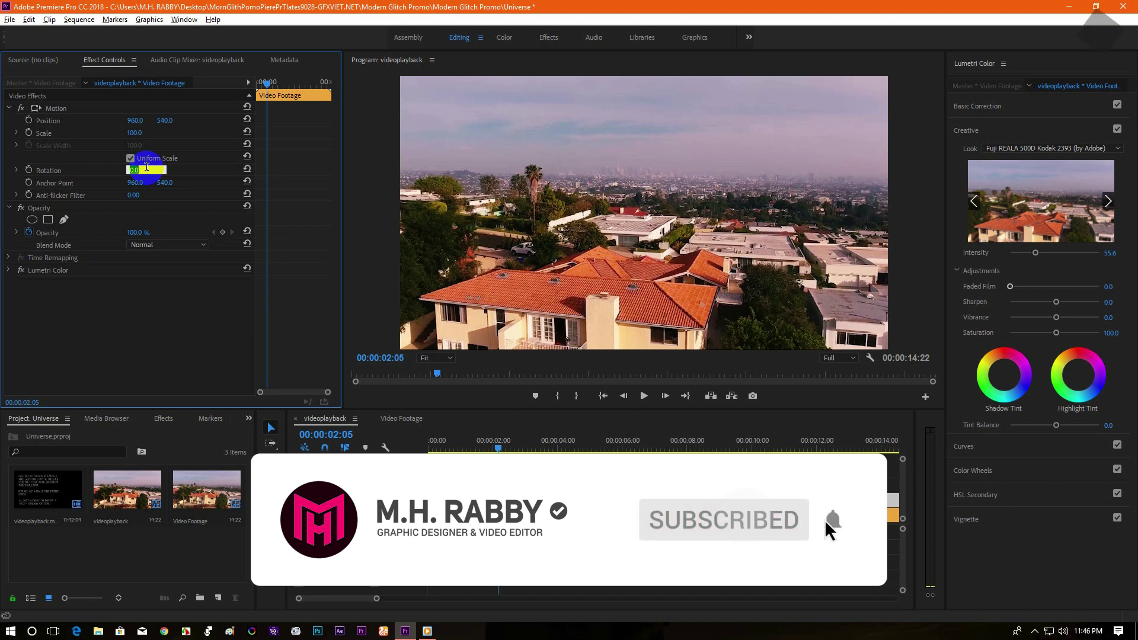
{"action": "type", "text": "180"}
{"action": "key", "text": "Return"}
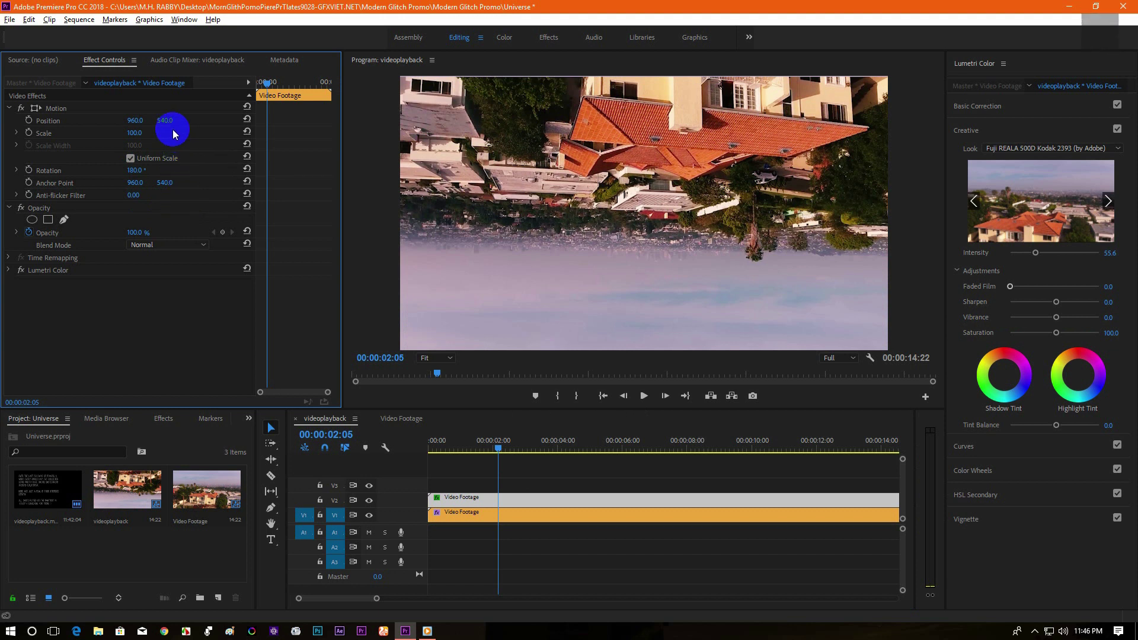
- Set the vertical position of the flipped V2 copy to 234 and that of the V1 clip to 737
{"action": "left_click_drag", "start_coordinate": [171, 121], "coordinate": [2, 199]}
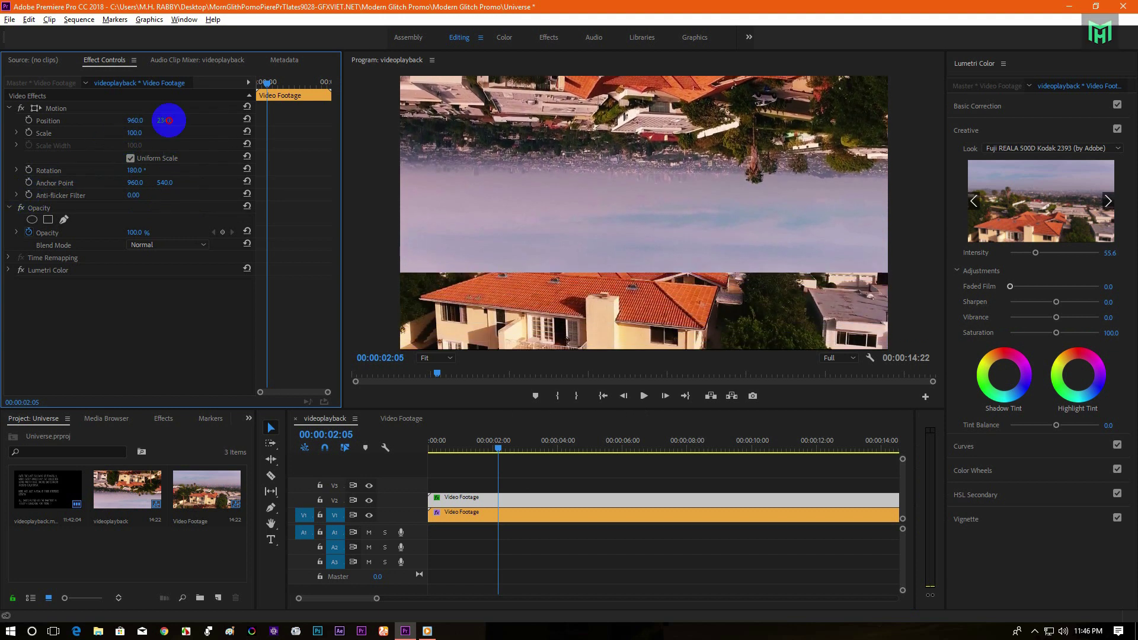
{"action": "left_click", "coordinate": [513, 501]}
{"action": "left_click_drag", "start_coordinate": [165, 121], "coordinate": [275, 126]}
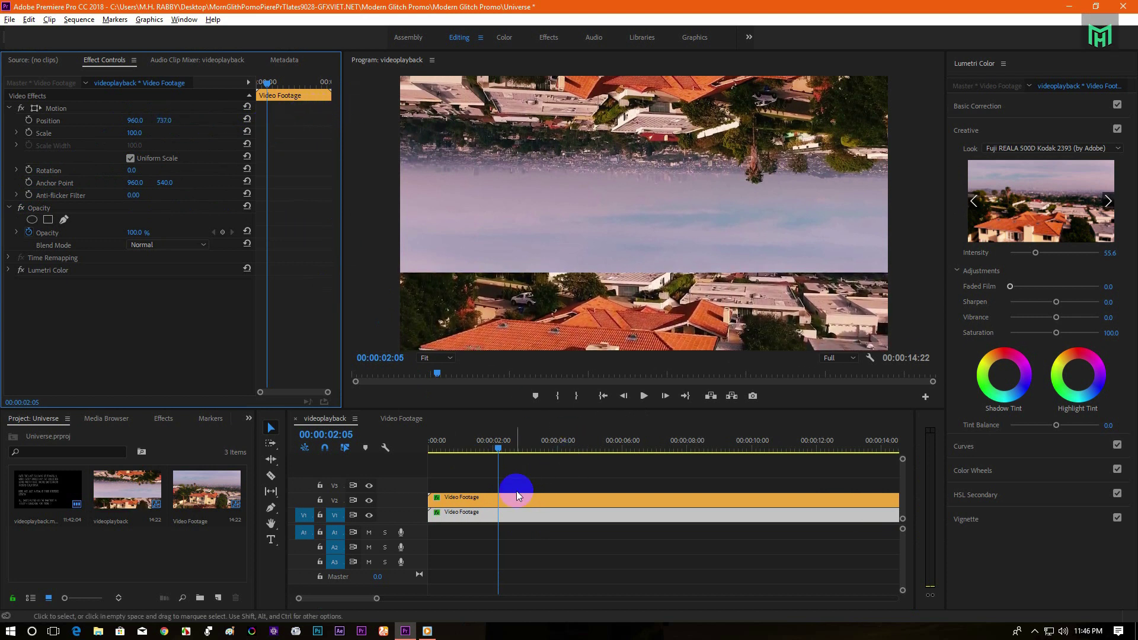
- Find the Linear Wipe video effect and apply it to the flipped clip on V2
{"action": "left_click", "coordinate": [513, 510]}
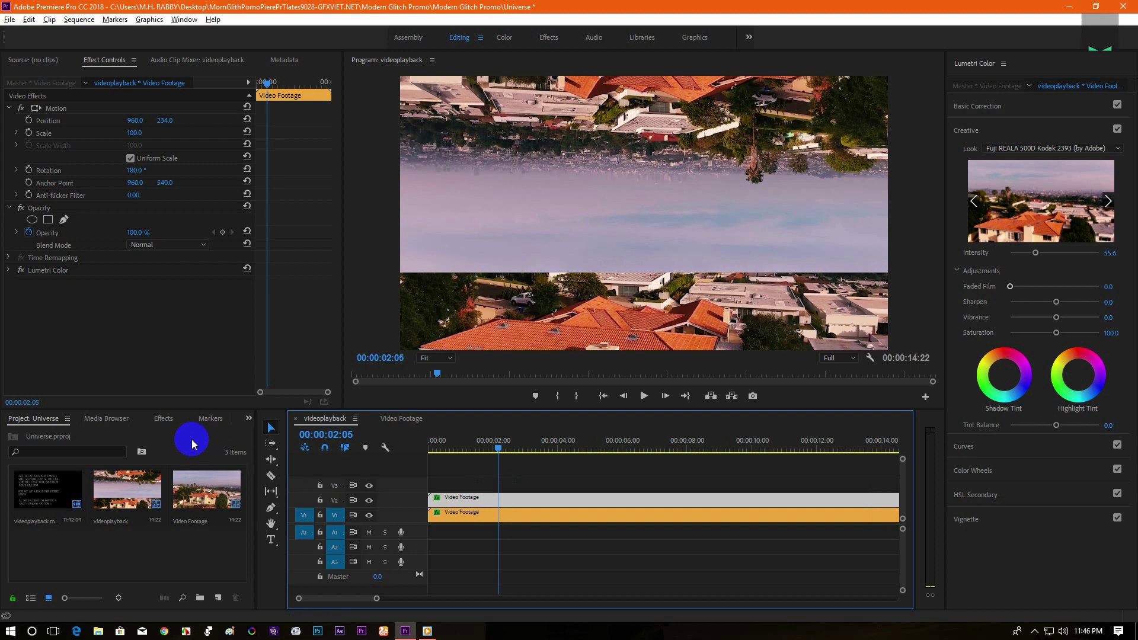
{"action": "left_click", "coordinate": [164, 421]}
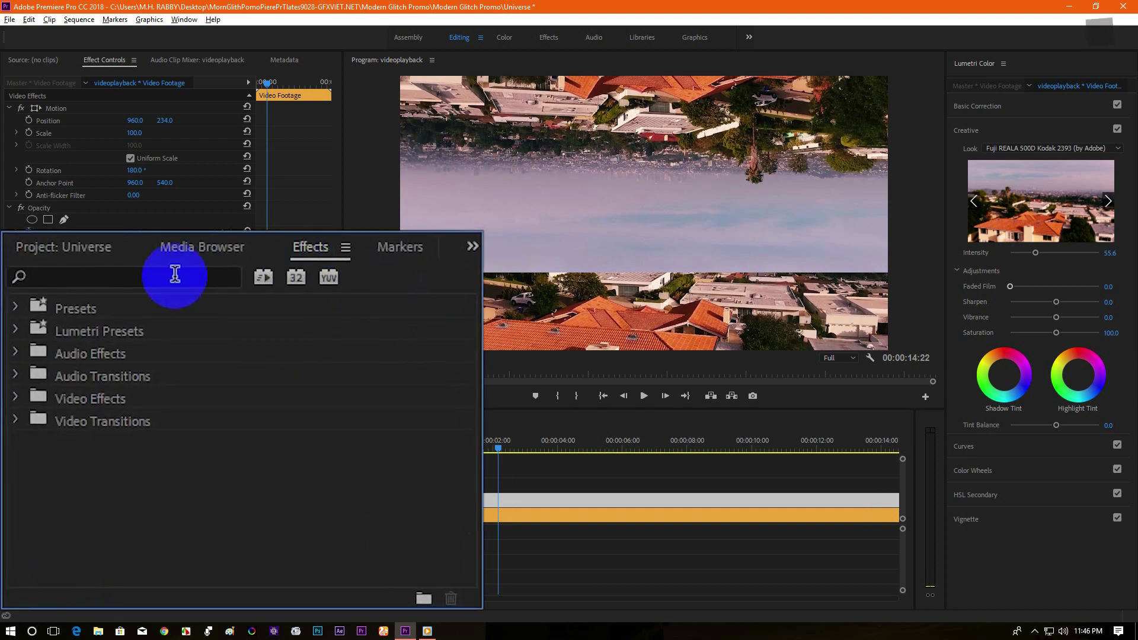
{"action": "left_click", "coordinate": [96, 278]}
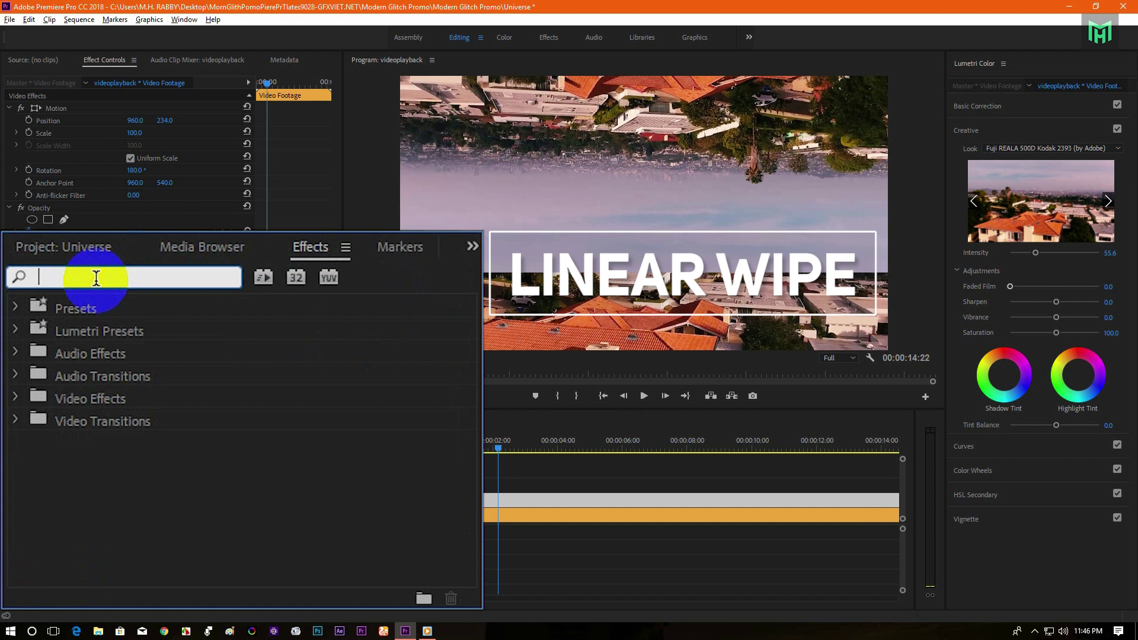
{"action": "type", "text": "Linear"}
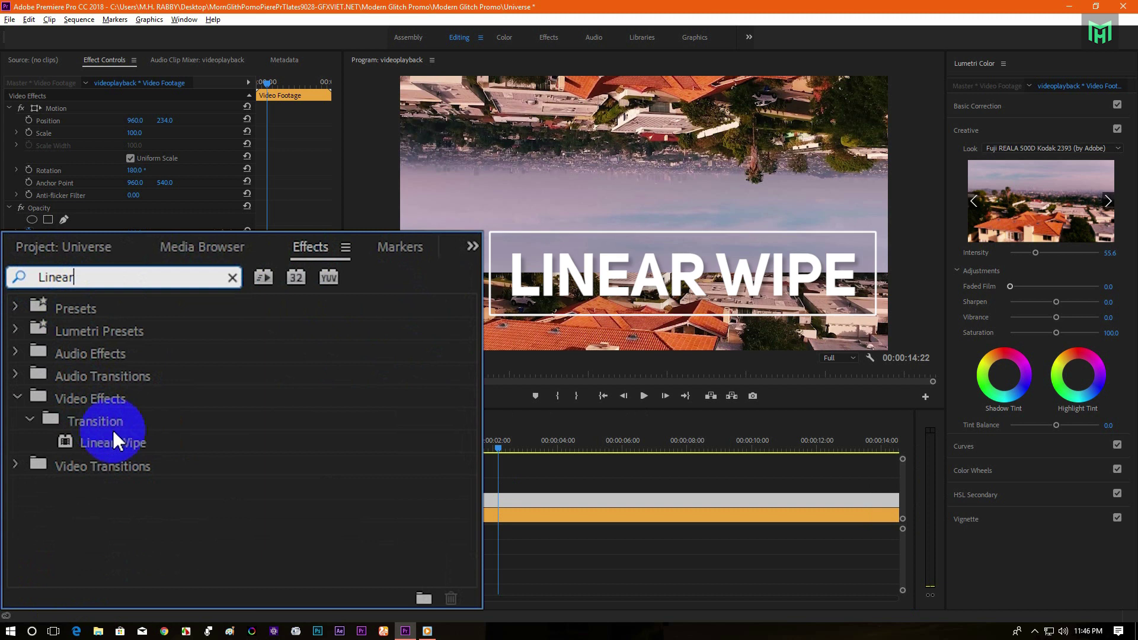
{"action": "left_click", "coordinate": [127, 443]}
{"action": "left_click_drag", "start_coordinate": [128, 444], "coordinate": [461, 502]}
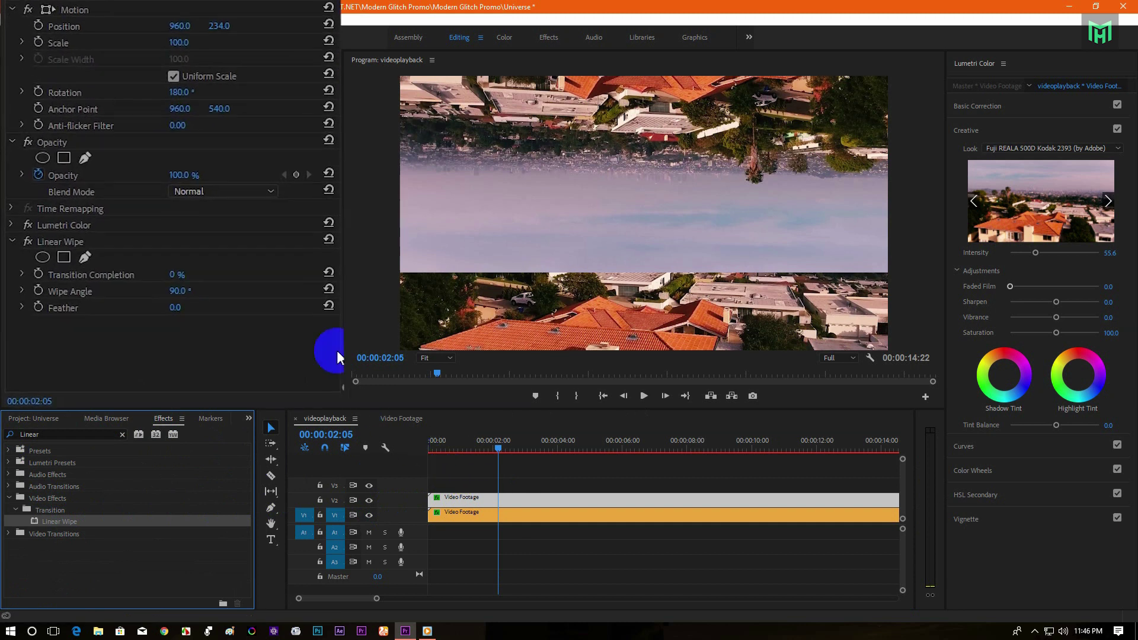
- Configure the Linear Wipe with a 180° wipe angle, 25% transition completion and a feather of 46
{"action": "left_click", "coordinate": [215, 271]}
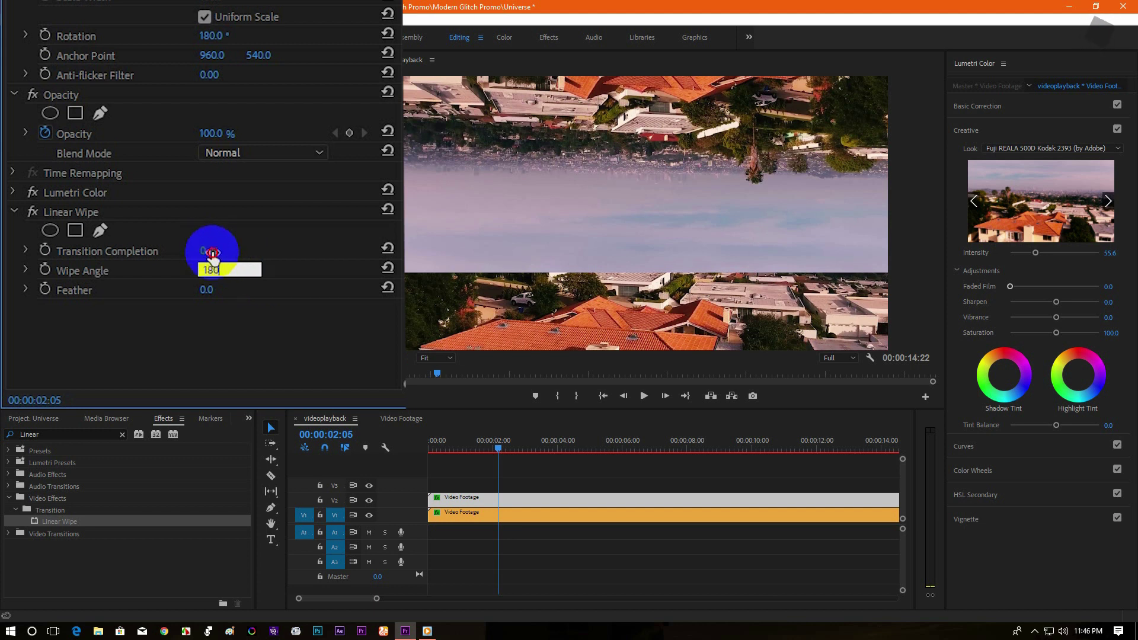
{"action": "left_click", "coordinate": [277, 249]}
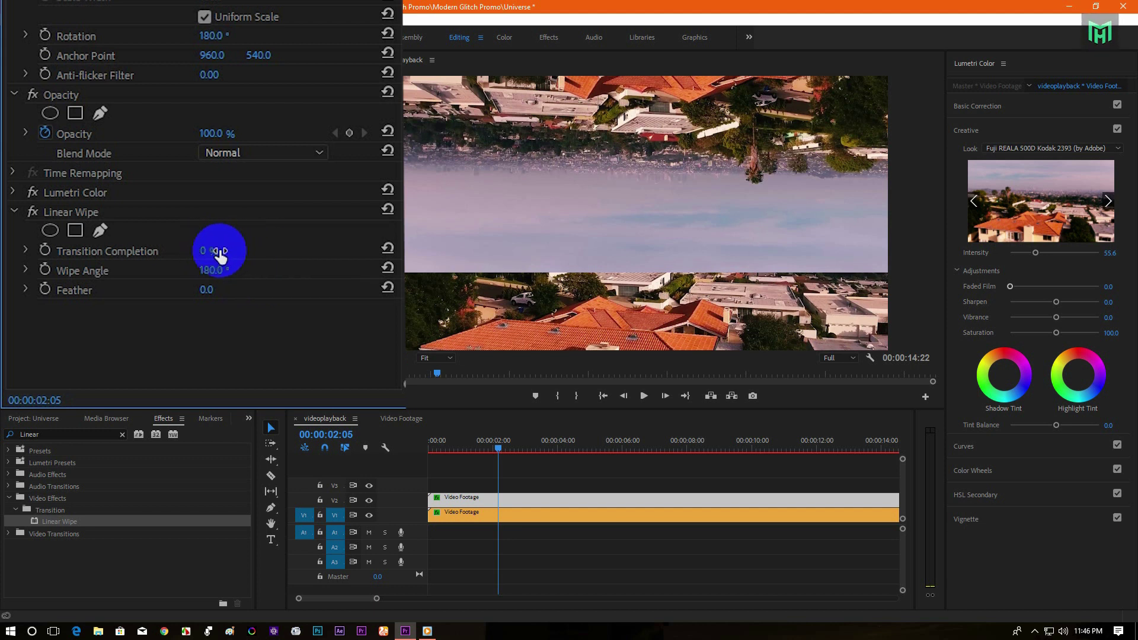
{"action": "left_click_drag", "start_coordinate": [219, 251], "coordinate": [258, 263]}
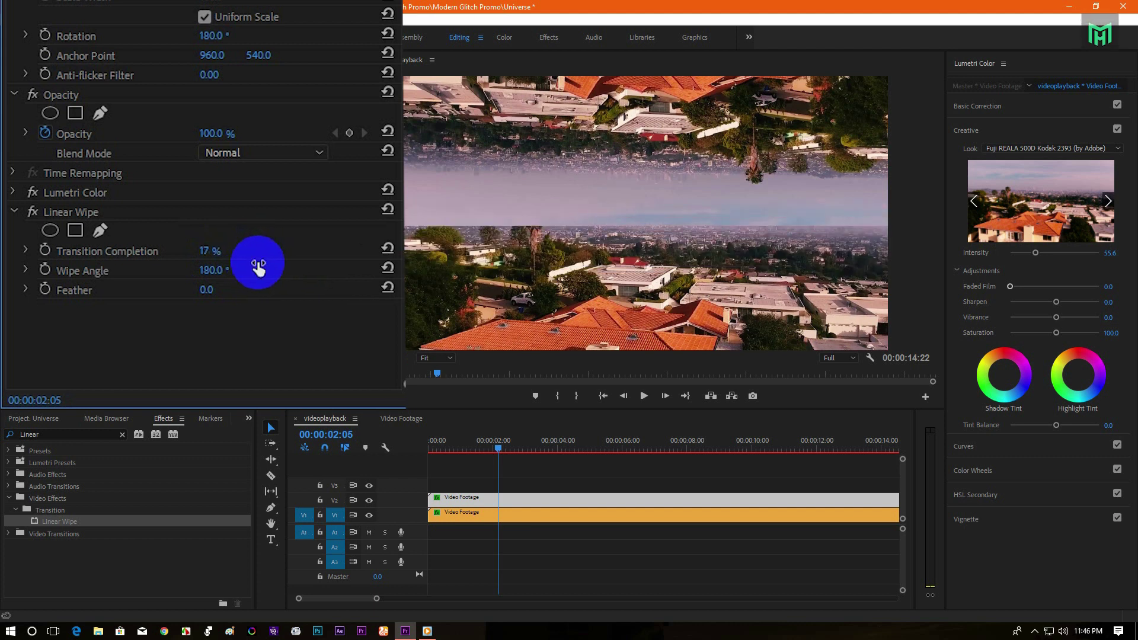
{"action": "left_click_drag", "start_coordinate": [204, 290], "coordinate": [266, 291]}
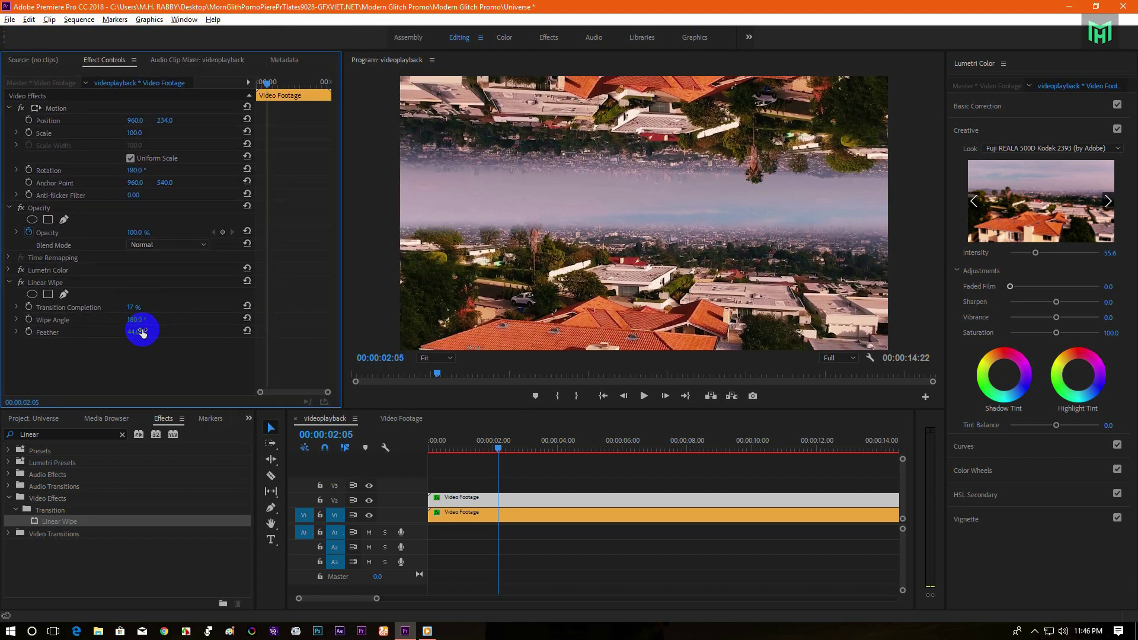
{"action": "left_click_drag", "start_coordinate": [136, 336], "coordinate": [149, 311]}
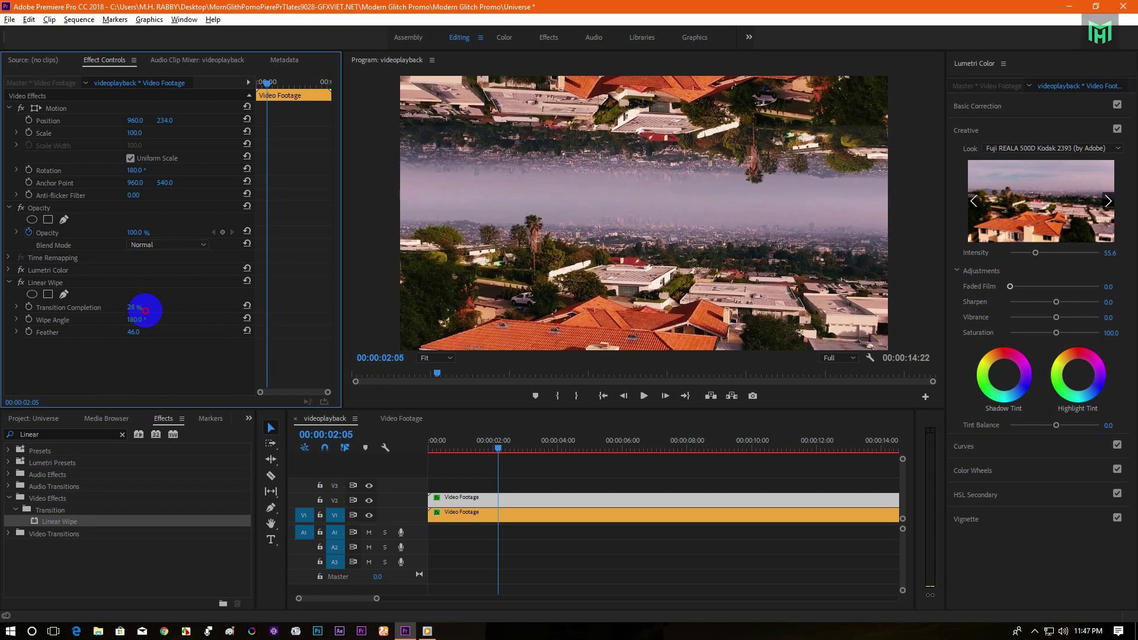
- Fine-tune the vertical alignment of the two stacked clips, placing the V2 copy at vertical position 223
{"action": "left_click", "coordinate": [475, 499]}
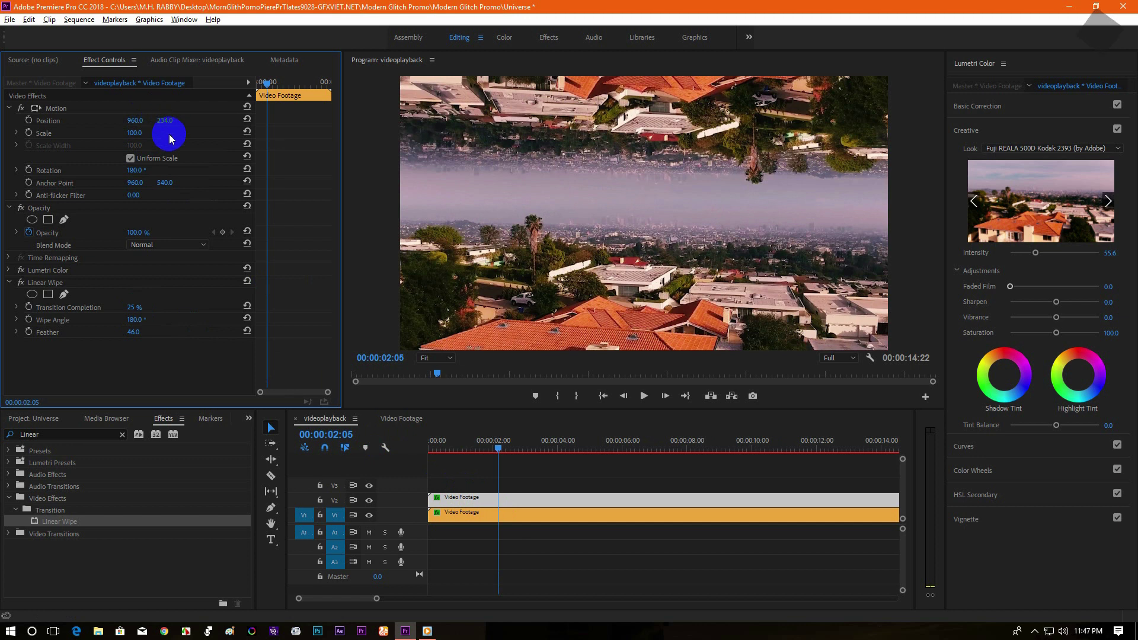
{"action": "left_click", "coordinate": [482, 515]}
{"action": "left_click_drag", "start_coordinate": [172, 120], "coordinate": [212, 145]}
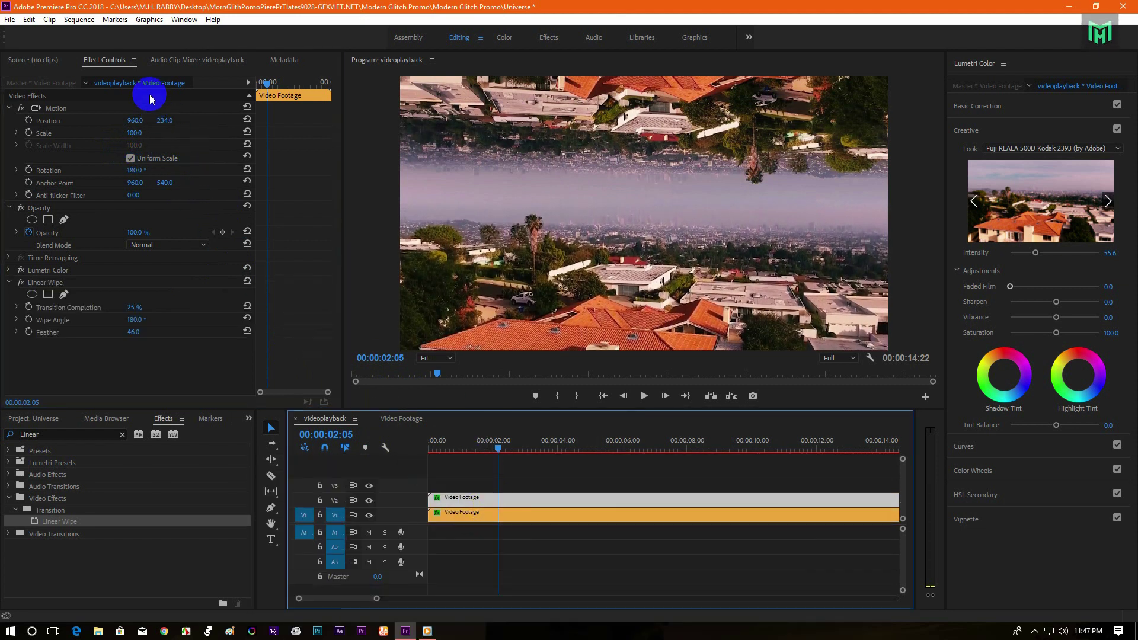
{"action": "mouse_move", "coordinate": [165, 121]}
{"action": "left_mouse_down"}
{"action": "mouse_move", "coordinate": [102, 135]}
{"action": "mouse_move", "coordinate": [171, 139]}
{"action": "left_mouse_up"}
- Play back the mirrored footage from the start of the sequence and check how the two halves blend
{"action": "left_click_drag", "start_coordinate": [464, 448], "coordinate": [422, 461]}
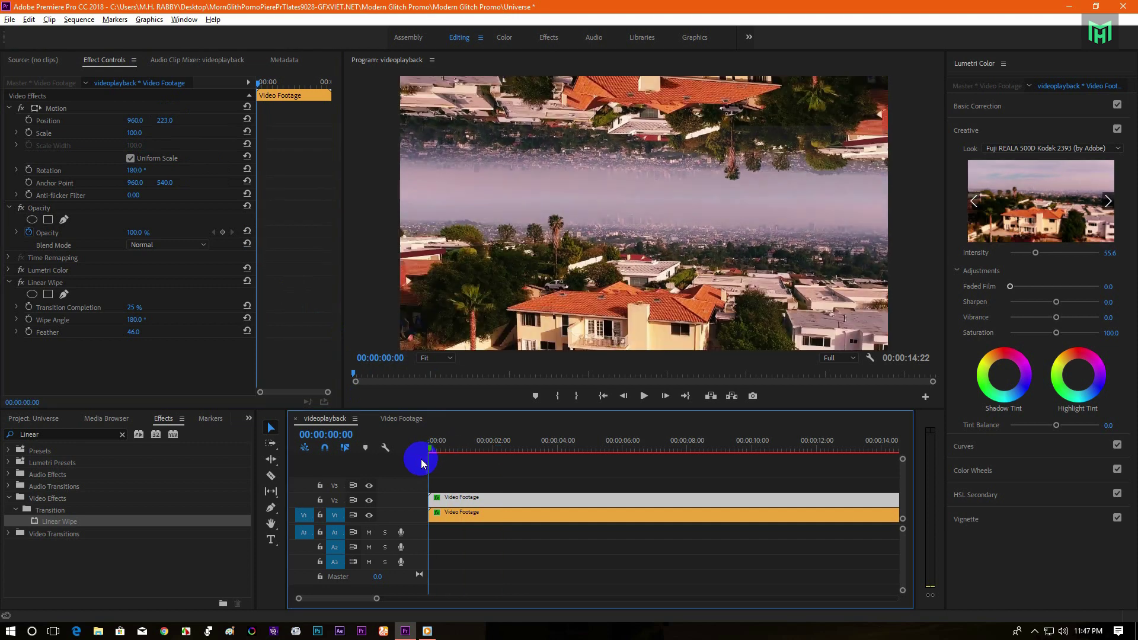
{"action": "key", "text": "minus"}
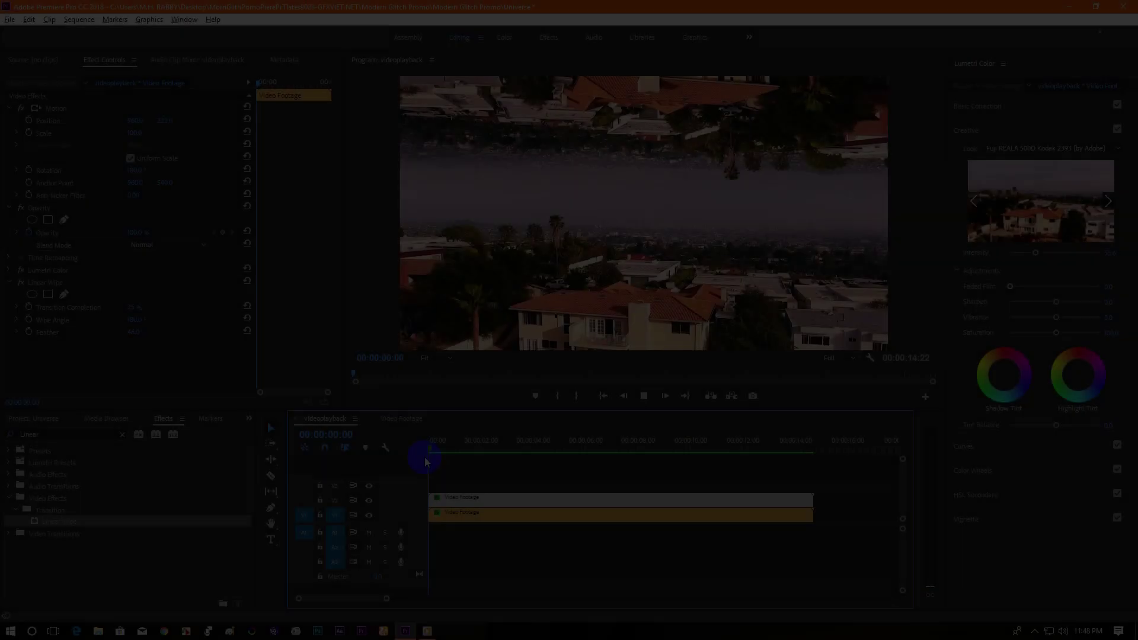
{"action": "key", "text": "space"}
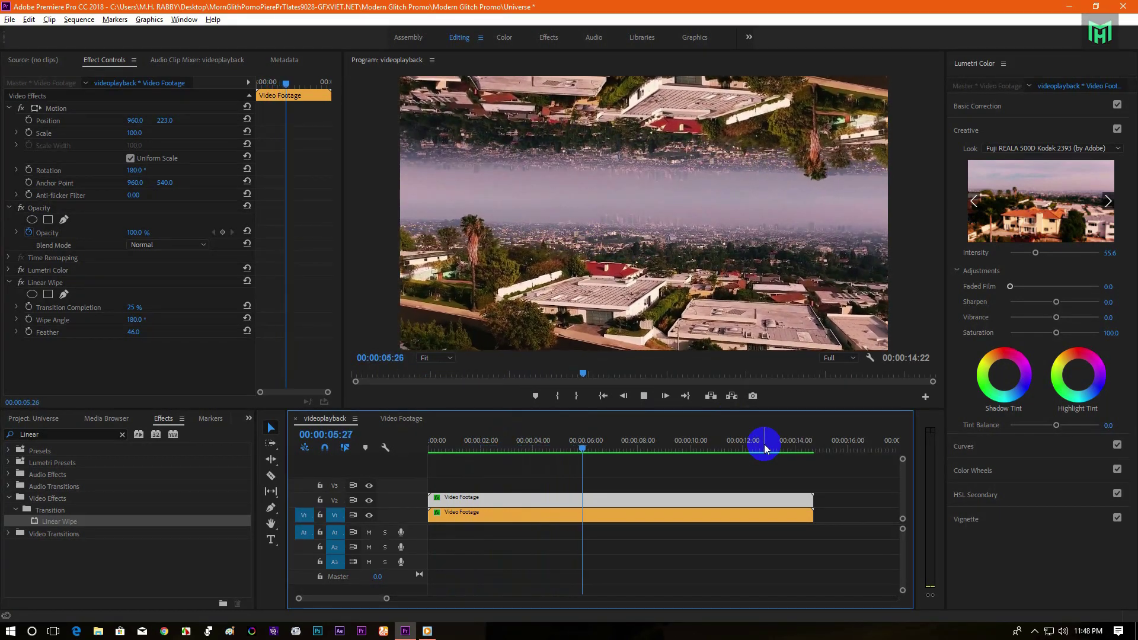
{"action": "left_click_drag", "start_coordinate": [635, 438], "coordinate": [495, 456]}
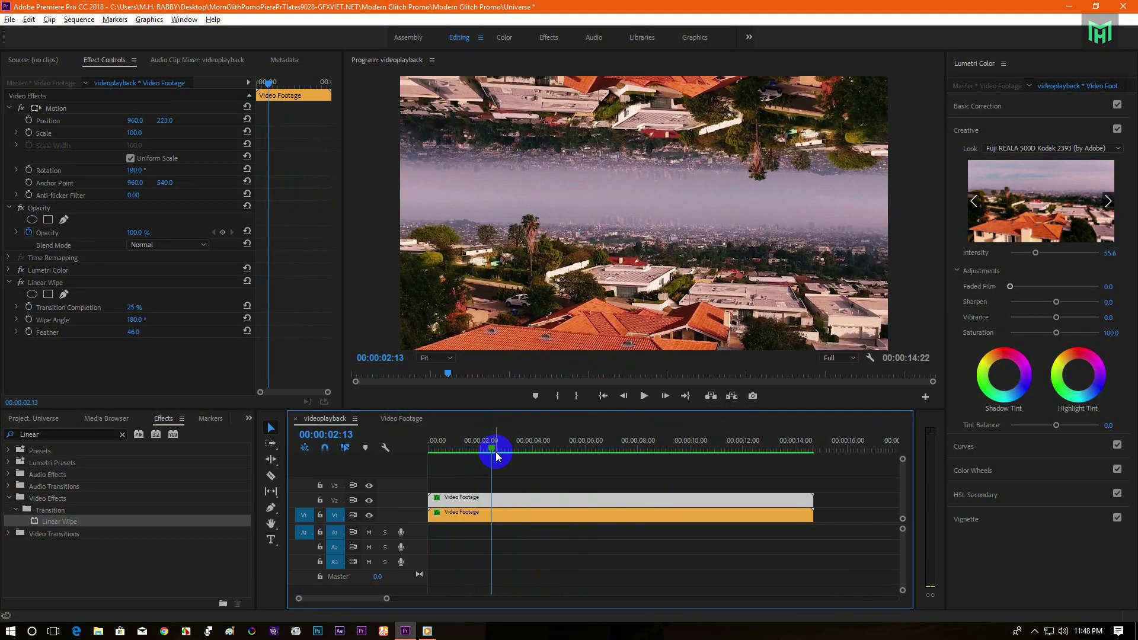
- Nest the V1 and V2 clips together into a sequence named Nested Video
{"action": "left_click", "coordinate": [539, 474]}
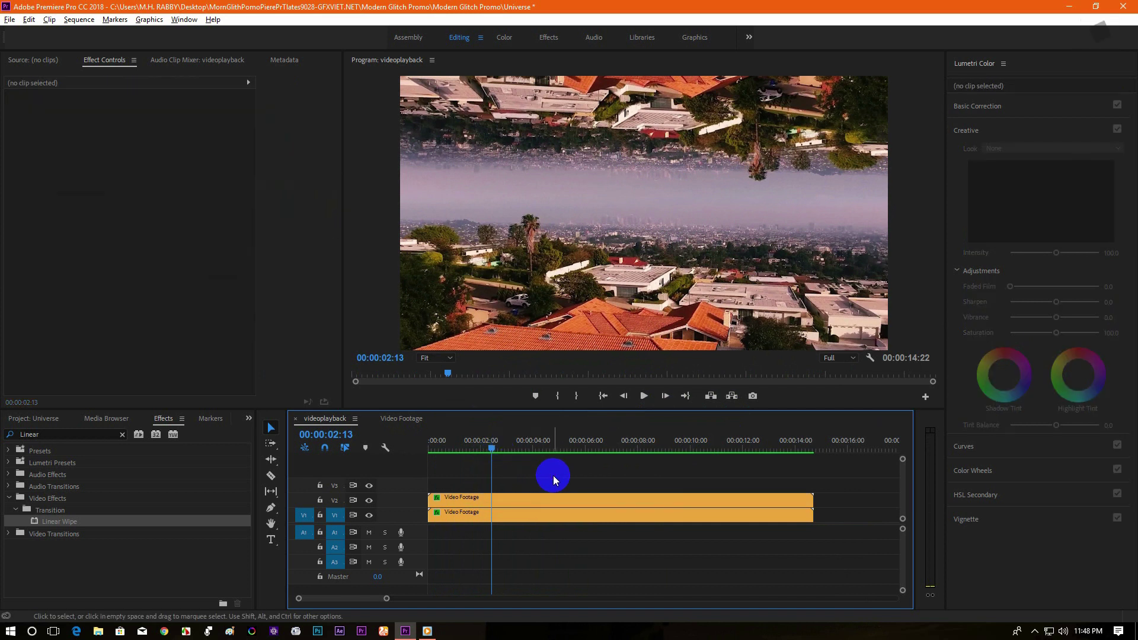
{"action": "left_click", "coordinate": [554, 500]}
{"action": "left_click", "coordinate": [557, 517], "text": "shift"}
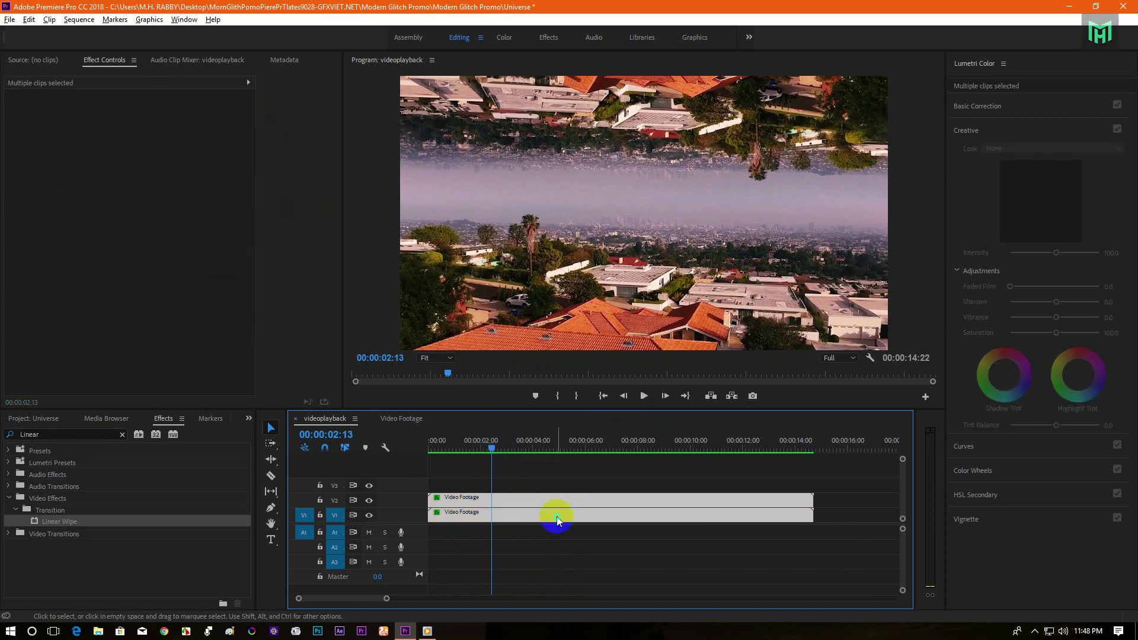
{"action": "right_click", "coordinate": [556, 517]}
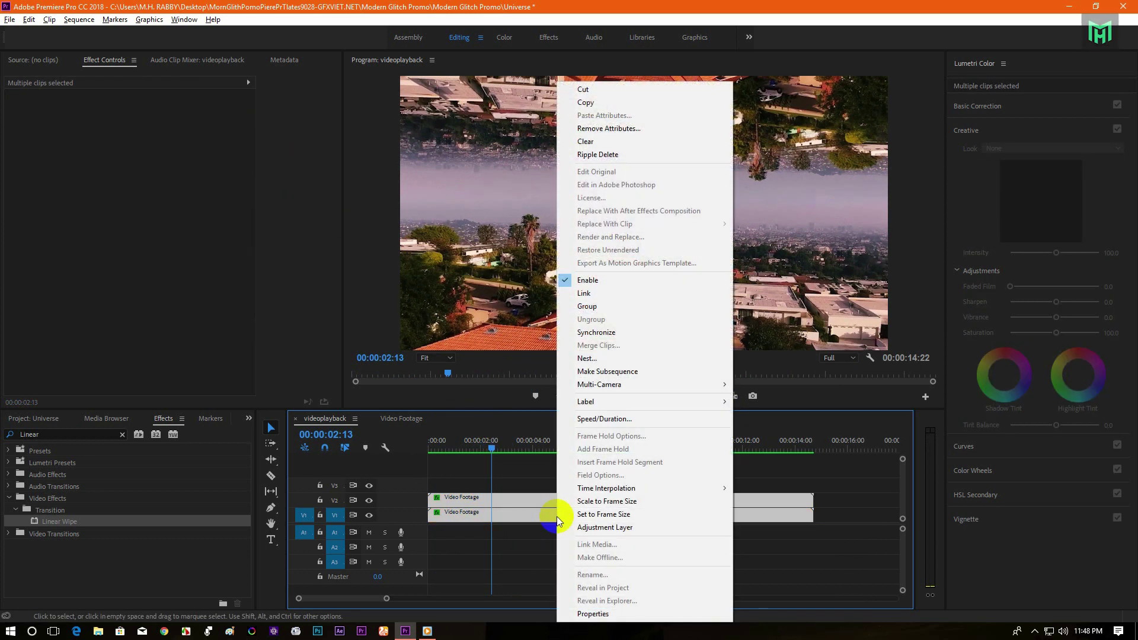
{"action": "left_click", "coordinate": [596, 359]}
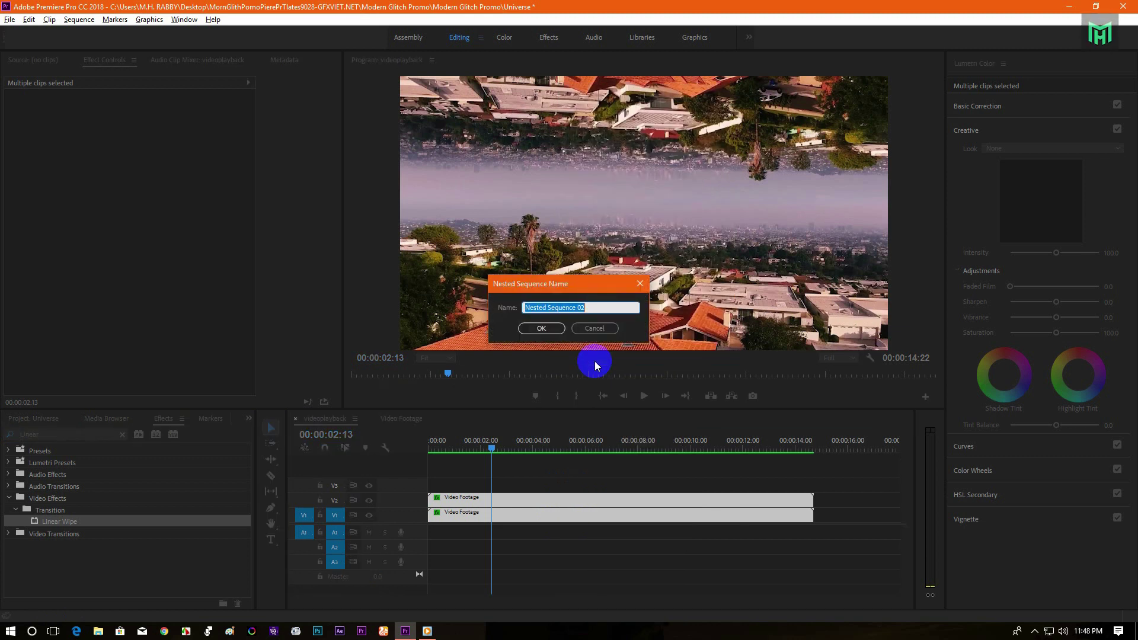
{"action": "type", "text": "Nested Video"}
{"action": "key", "text": "Return"}
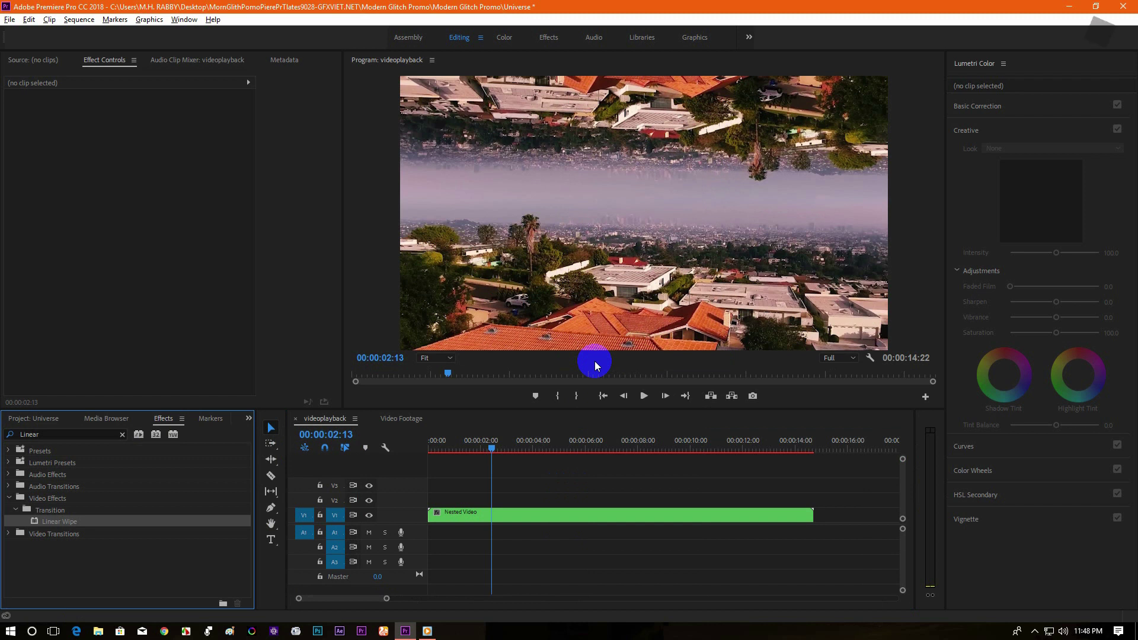
- Set the Nested Video clip's rotation to 21° and enable rotation keyframing at 00:00:00:00
{"action": "left_click", "coordinate": [543, 513]}
{"action": "mouse_move", "coordinate": [487, 446]}
{"action": "left_mouse_down"}
{"action": "mouse_move", "coordinate": [473, 447]}
{"action": "mouse_move", "coordinate": [493, 448]}
{"action": "left_mouse_up"}
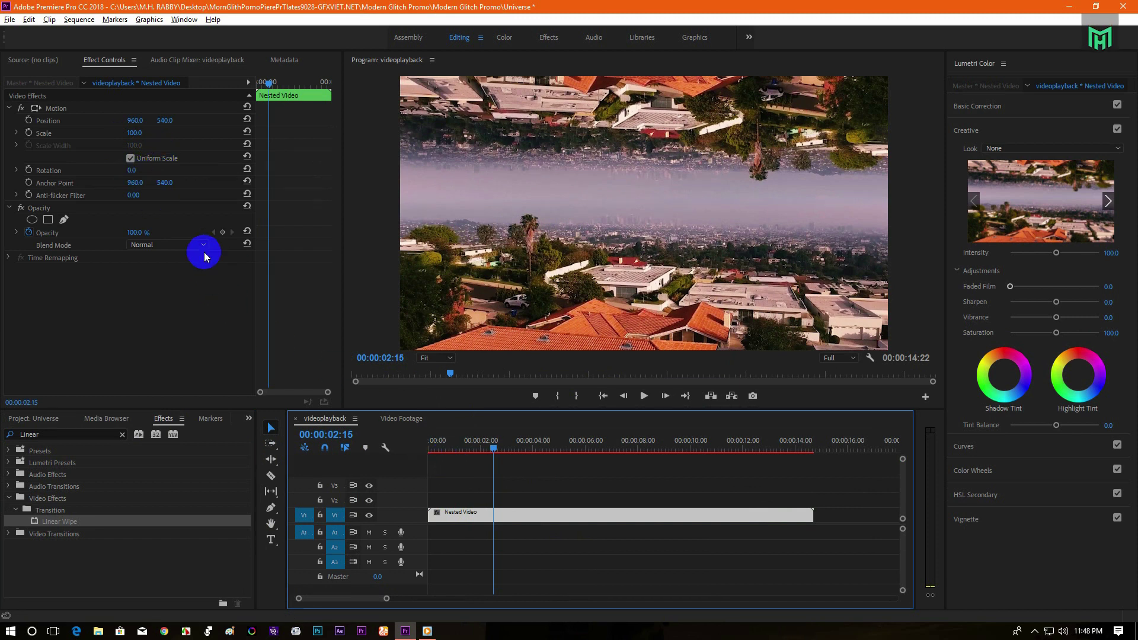
{"action": "left_click_drag", "start_coordinate": [132, 172], "coordinate": [147, 174]}
{"action": "left_click_drag", "start_coordinate": [438, 449], "coordinate": [415, 450]}
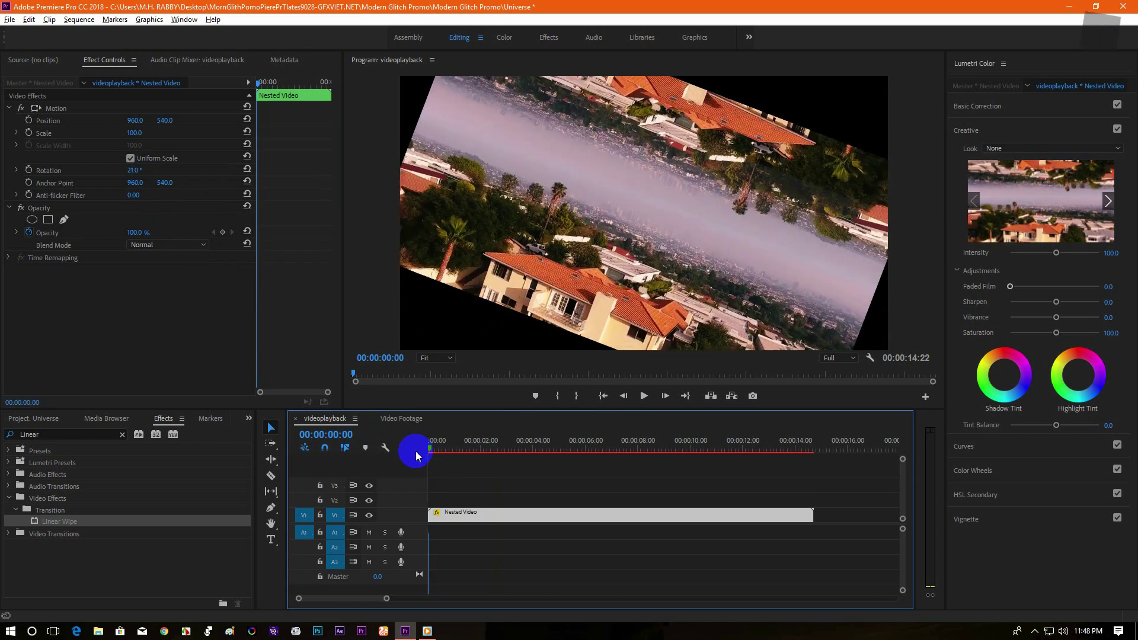
{"action": "left_click", "coordinate": [29, 171]}
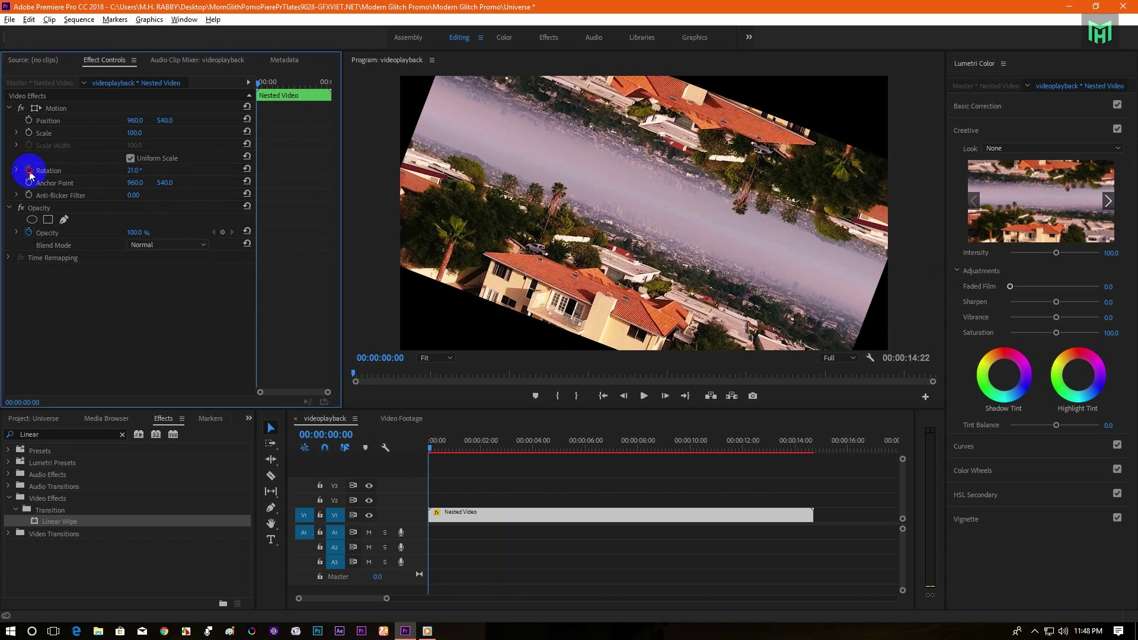
- Add a second rotation keyframe near the end of the Nested Video clip, tilting it counterclockwise
{"action": "left_click_drag", "start_coordinate": [474, 446], "coordinate": [775, 445]}
{"action": "left_click_drag", "start_coordinate": [165, 170], "coordinate": [131, 186]}
{"action": "left_click_drag", "start_coordinate": [322, 169], "coordinate": [343, 173]}
- Enlarge the keyframe area and preview the Nested Video clip's rotation animation, finishing at the start of the clip
{"action": "left_click_drag", "start_coordinate": [287, 83], "coordinate": [248, 87]}
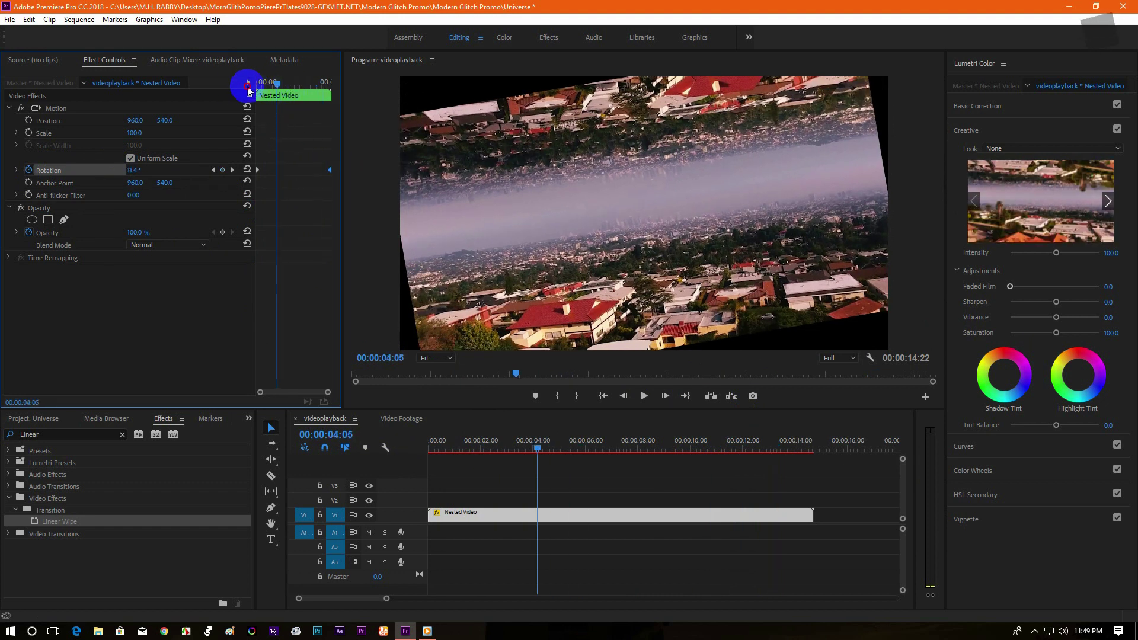
{"action": "left_click_drag", "start_coordinate": [343, 176], "coordinate": [445, 195]}
{"action": "left_click_drag", "start_coordinate": [335, 149], "coordinate": [246, 151]}
{"action": "left_click_drag", "start_coordinate": [270, 107], "coordinate": [235, 100]}
{"action": "key", "text": "space"}
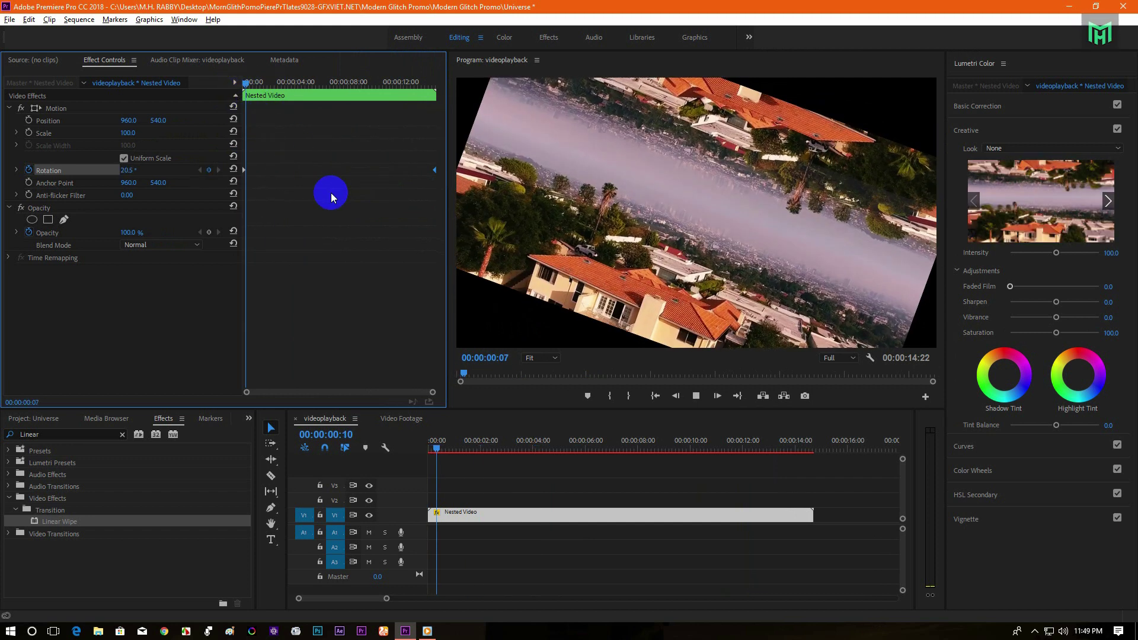
{"action": "left_click_drag", "start_coordinate": [362, 83], "coordinate": [384, 97]}
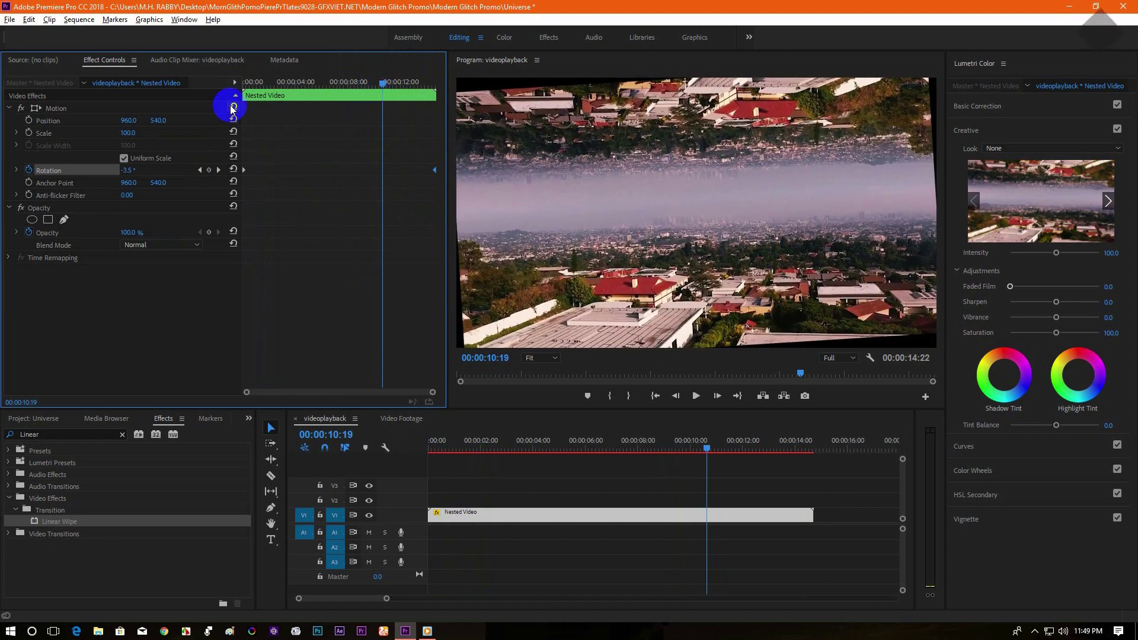
{"action": "left_click", "coordinate": [253, 81]}
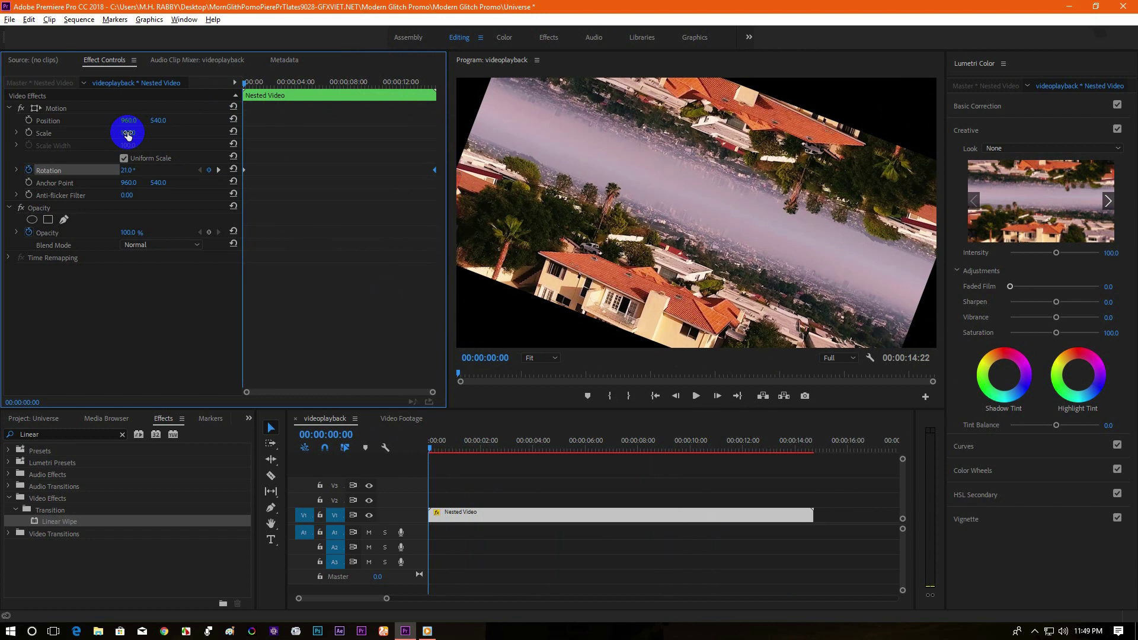
- Set the Nested Video clip's scale to 156.5 so the tilted image covers the black corners at the start
{"action": "left_click_drag", "start_coordinate": [130, 133], "coordinate": [196, 145]}
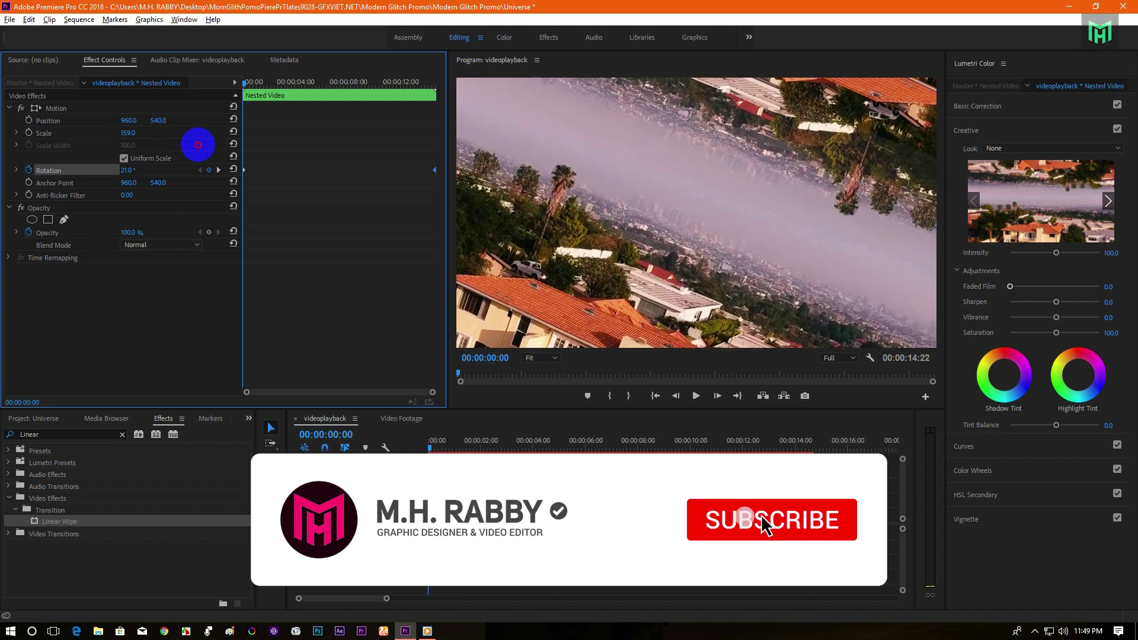
{"action": "left_click", "coordinate": [136, 133]}
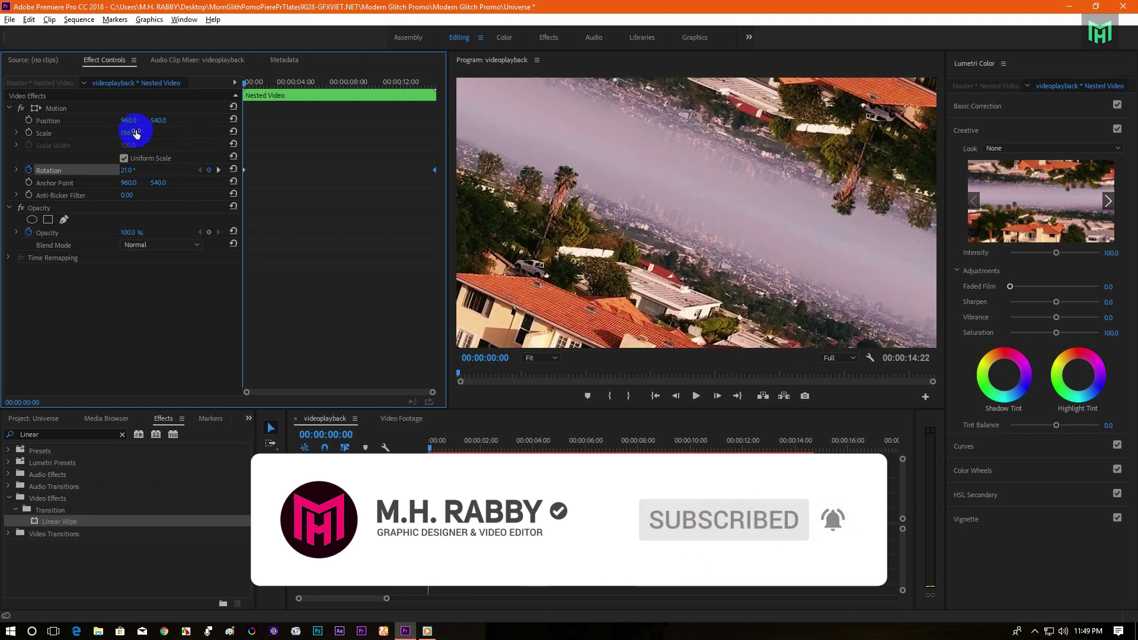
{"action": "type", "text": "1"}
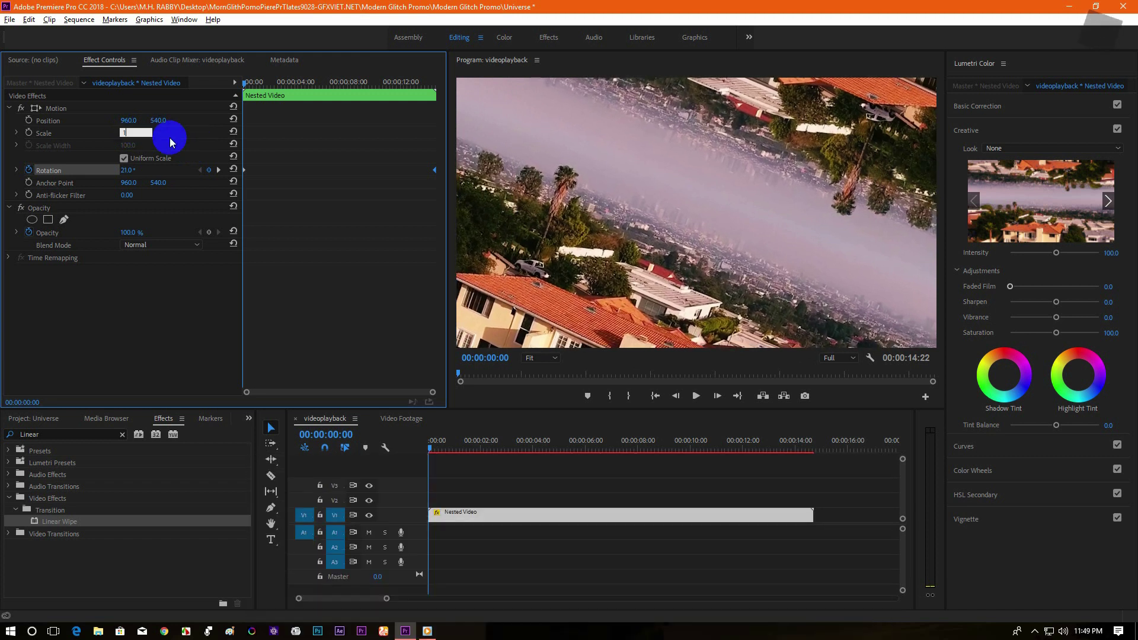
{"action": "key", "text": "Return"}
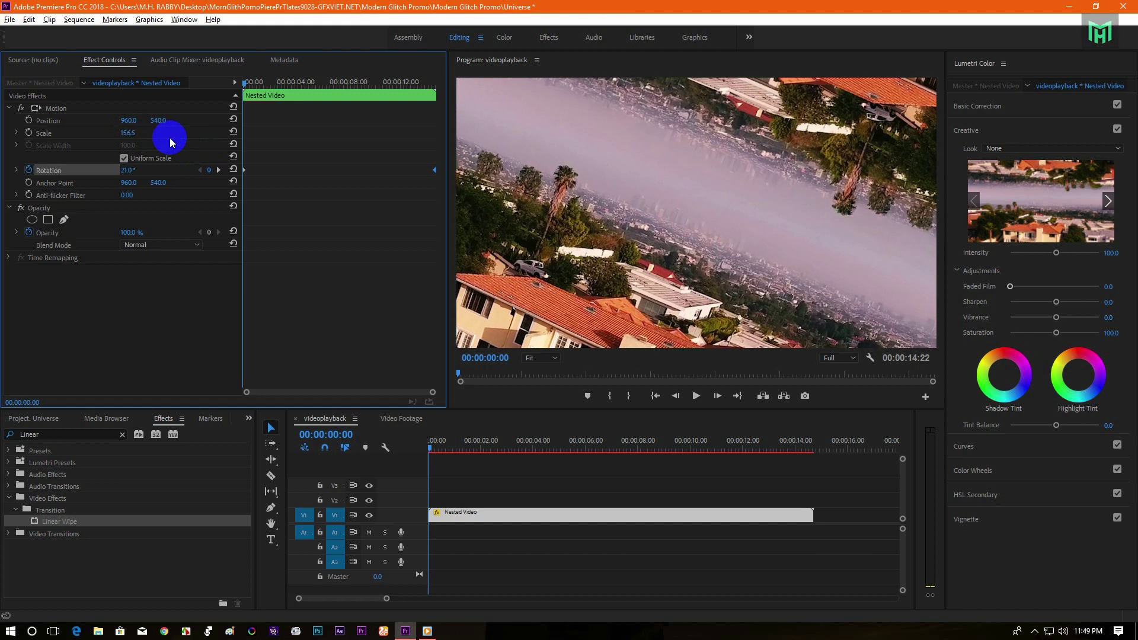
- Enable scale keyframing at 00:00:00:00 and add reduced scale keyframes at 00:00:02:16 and about 00:00:05:00
{"action": "key", "text": "space"}
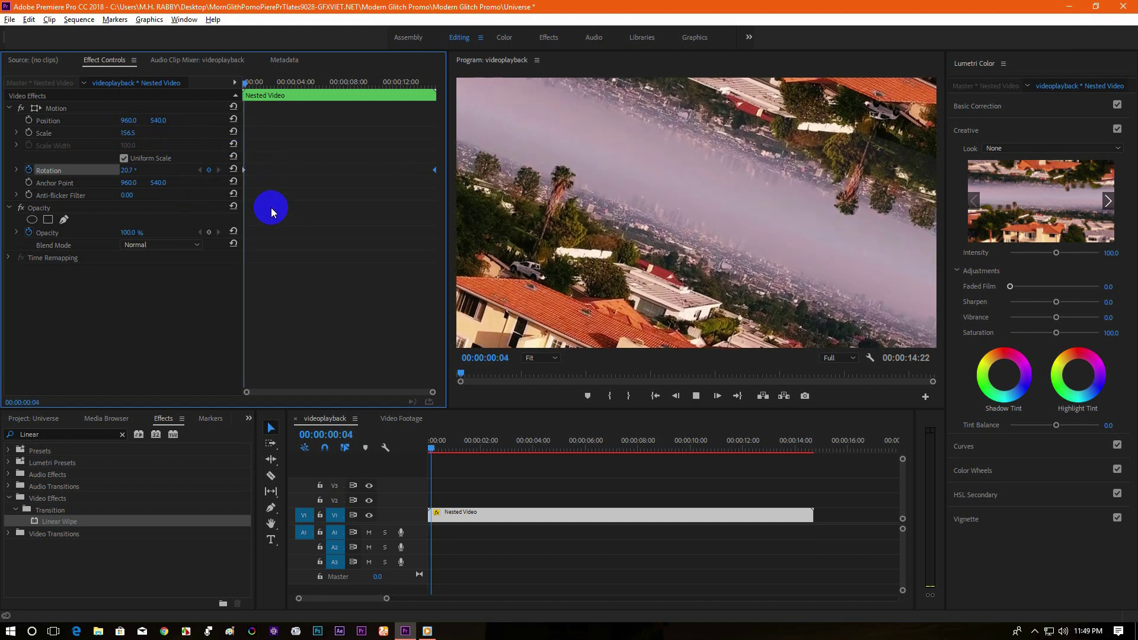
{"action": "mouse_move", "coordinate": [259, 84]}
{"action": "left_mouse_down"}
{"action": "mouse_move", "coordinate": [225, 83]}
{"action": "mouse_move", "coordinate": [279, 89]}
{"action": "left_mouse_up"}
{"action": "left_click", "coordinate": [30, 134]}
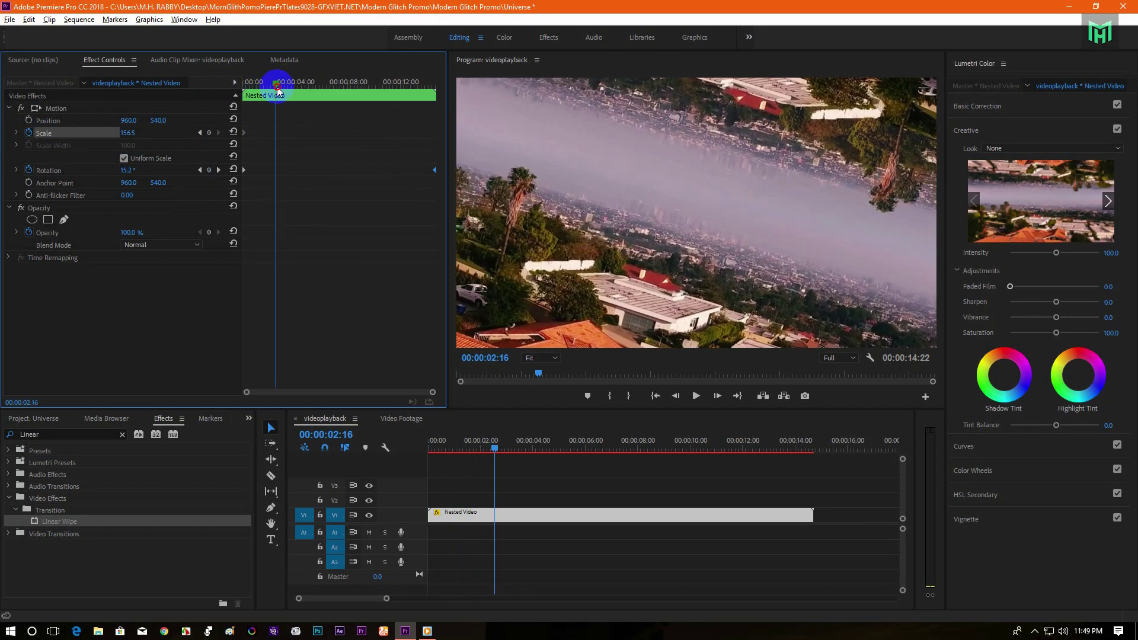
{"action": "mouse_move", "coordinate": [133, 135]}
{"action": "left_mouse_down"}
{"action": "mouse_move", "coordinate": [114, 140]}
{"action": "mouse_move", "coordinate": [142, 132]}
{"action": "left_mouse_up"}
{"action": "left_click_drag", "start_coordinate": [277, 82], "coordinate": [310, 81]}
{"action": "mouse_move", "coordinate": [127, 138]}
{"action": "left_mouse_down"}
{"action": "mouse_move", "coordinate": [144, 132]}
{"action": "mouse_move", "coordinate": [125, 140]}
{"action": "left_mouse_up"}
- Add a scale keyframe of 105 at 00:00:09:06 on the Nested Video clip
{"action": "left_click_drag", "start_coordinate": [310, 82], "coordinate": [364, 106]}
{"action": "left_click", "coordinate": [136, 134]}
{"action": "type", "text": "150"}
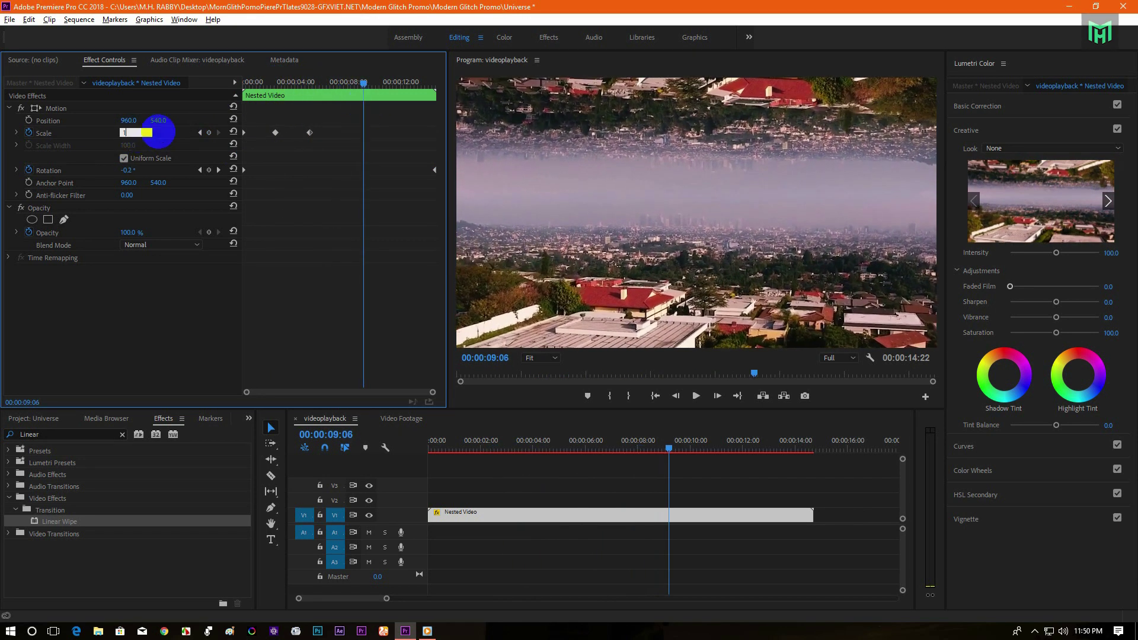
{"action": "key", "text": "Return"}
- Add enlarged scale keyframes at 00:00:12:14 and near the end of the Nested Video clip, the final one at 137
{"action": "key", "text": "Home"}
{"action": "key", "text": "space"}
{"action": "left_click_drag", "start_coordinate": [279, 82], "coordinate": [406, 112]}
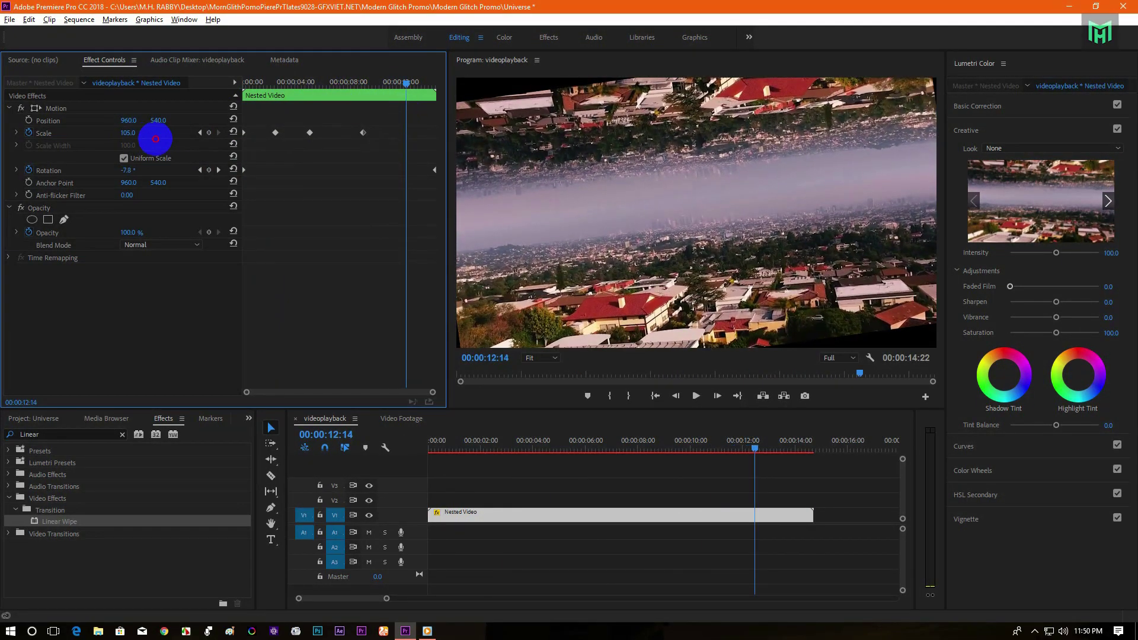
{"action": "left_click_drag", "start_coordinate": [155, 139], "coordinate": [181, 148]}
{"action": "mouse_move", "coordinate": [418, 87]}
{"action": "left_mouse_down"}
{"action": "mouse_move", "coordinate": [435, 83]}
{"action": "mouse_move", "coordinate": [425, 82]}
{"action": "left_mouse_up"}
{"action": "left_click_drag", "start_coordinate": [128, 133], "coordinate": [168, 140]}
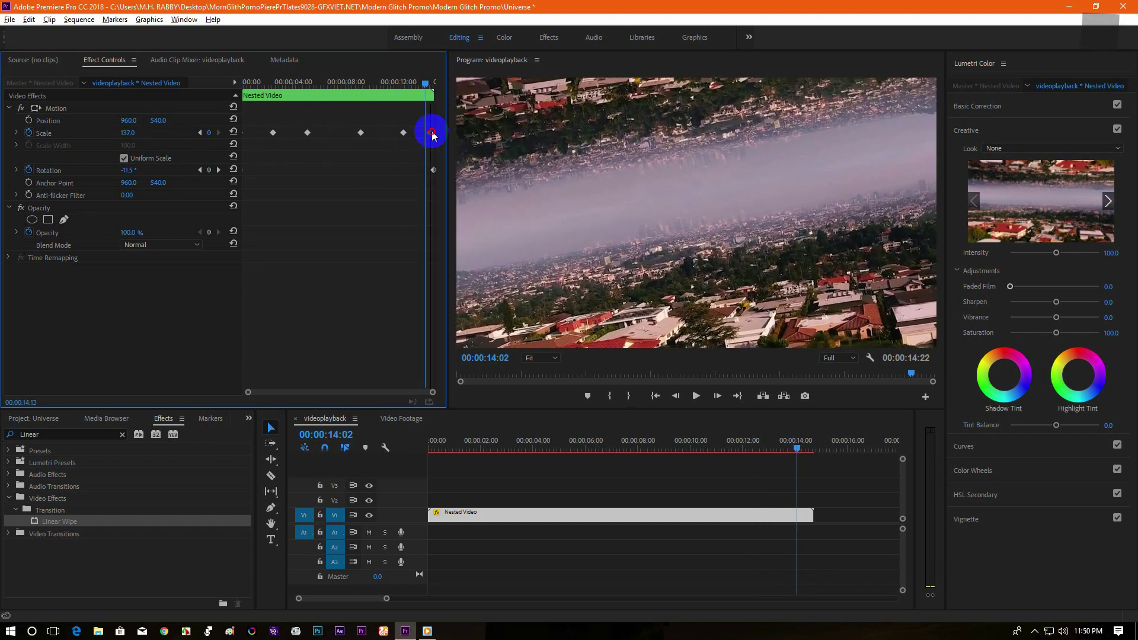
- Preview the combined scale and rotation animation from the start of the Nested Video clip
{"action": "left_click", "coordinate": [349, 84]}
{"action": "left_click_drag", "start_coordinate": [349, 86], "coordinate": [231, 104]}
{"action": "key", "text": "space"}
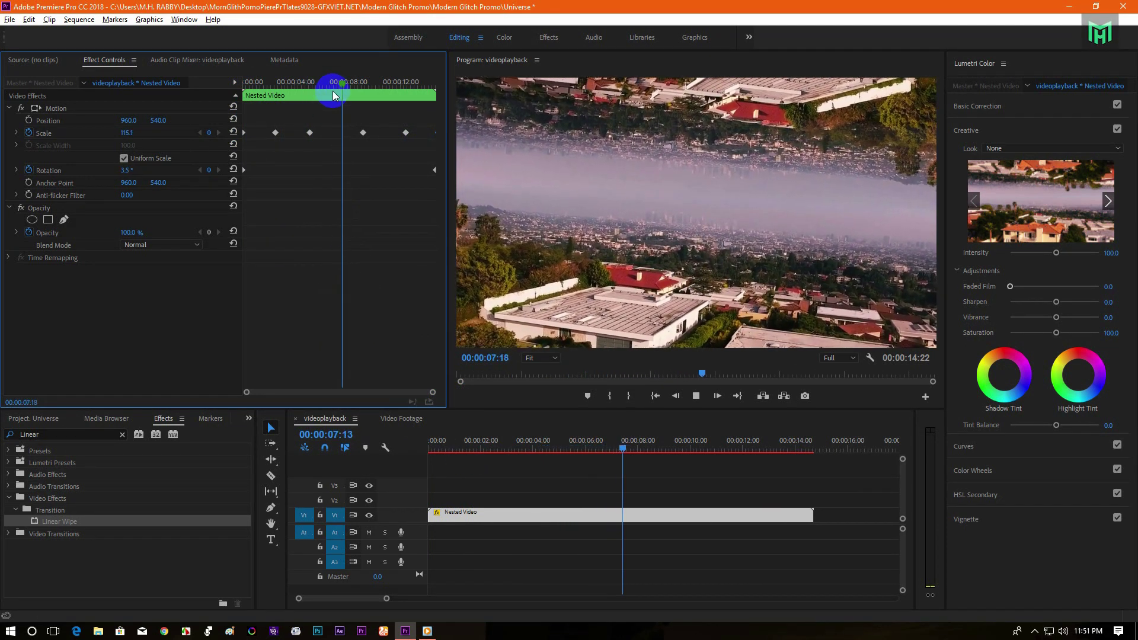
{"action": "left_click_drag", "start_coordinate": [333, 82], "coordinate": [308, 81]}
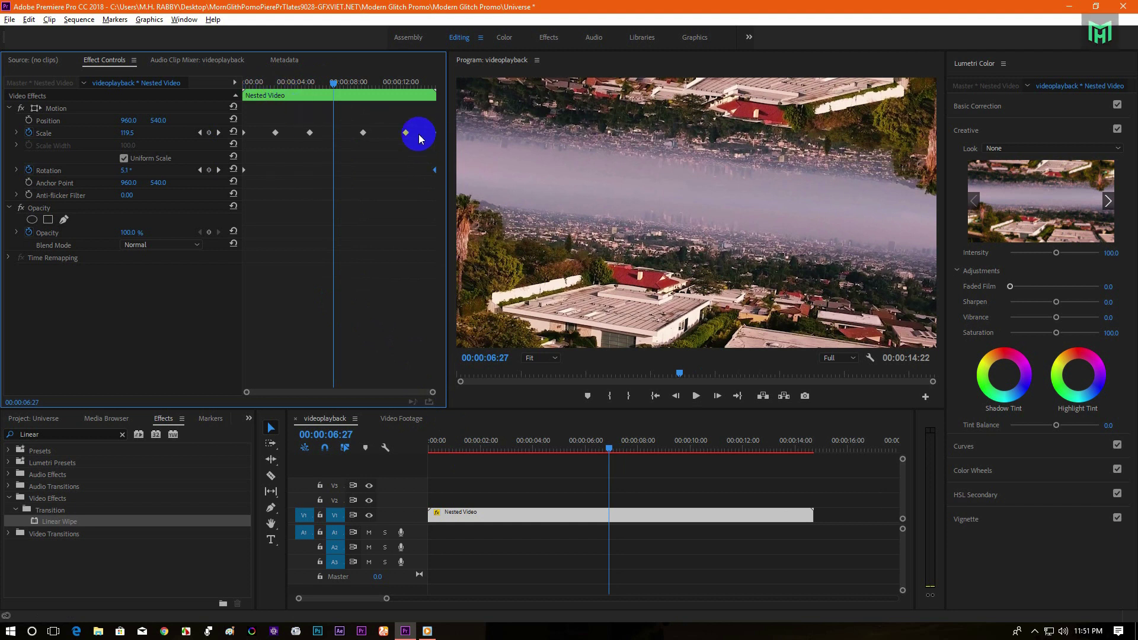
- Convert the Nested Video clip's scale and rotation keyframes to Bezier interpolation and preview the animation from the start
{"action": "left_click_drag", "start_coordinate": [421, 116], "coordinate": [237, 178]}
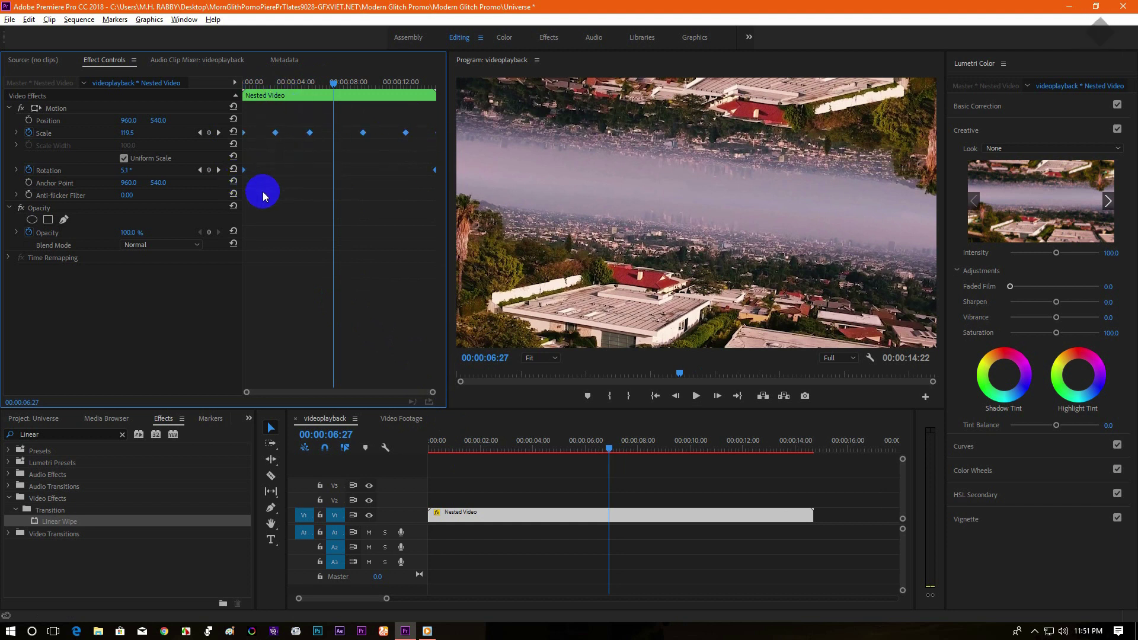
{"action": "right_click", "coordinate": [309, 131]}
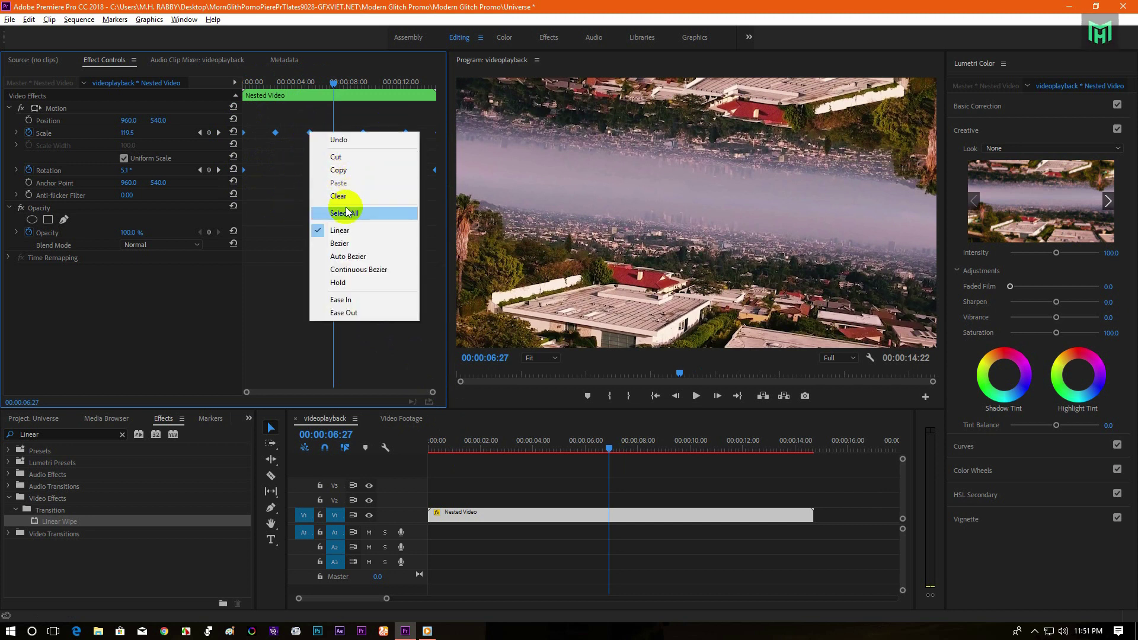
{"action": "left_click", "coordinate": [353, 252]}
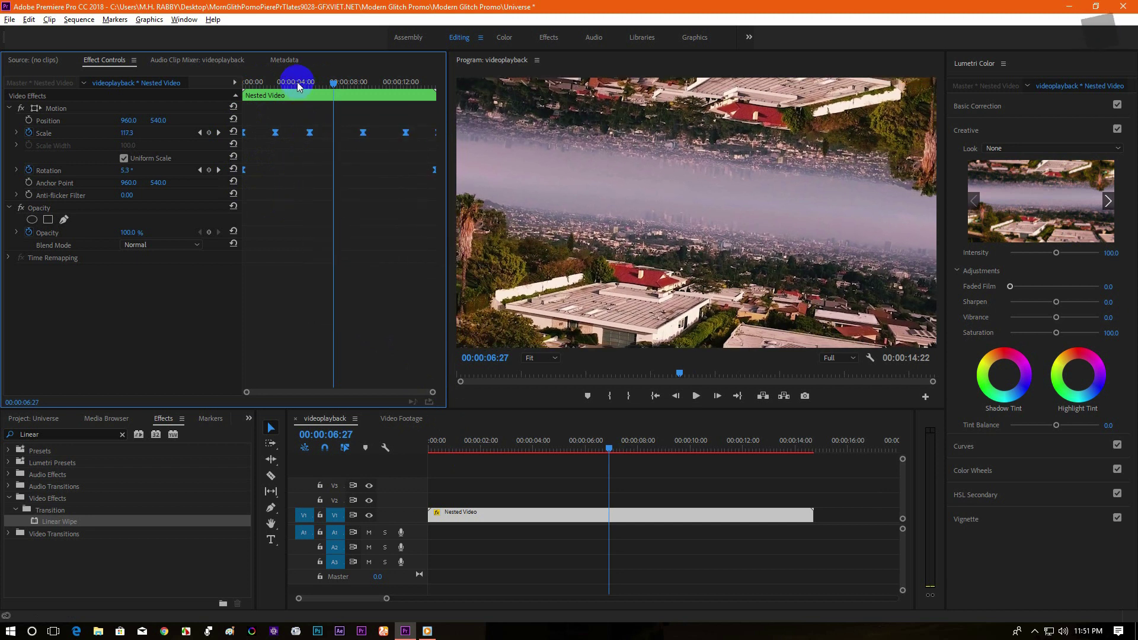
{"action": "left_click_drag", "start_coordinate": [249, 89], "coordinate": [234, 89]}
{"action": "left_click", "coordinate": [308, 245]}
{"action": "key", "text": "space"}
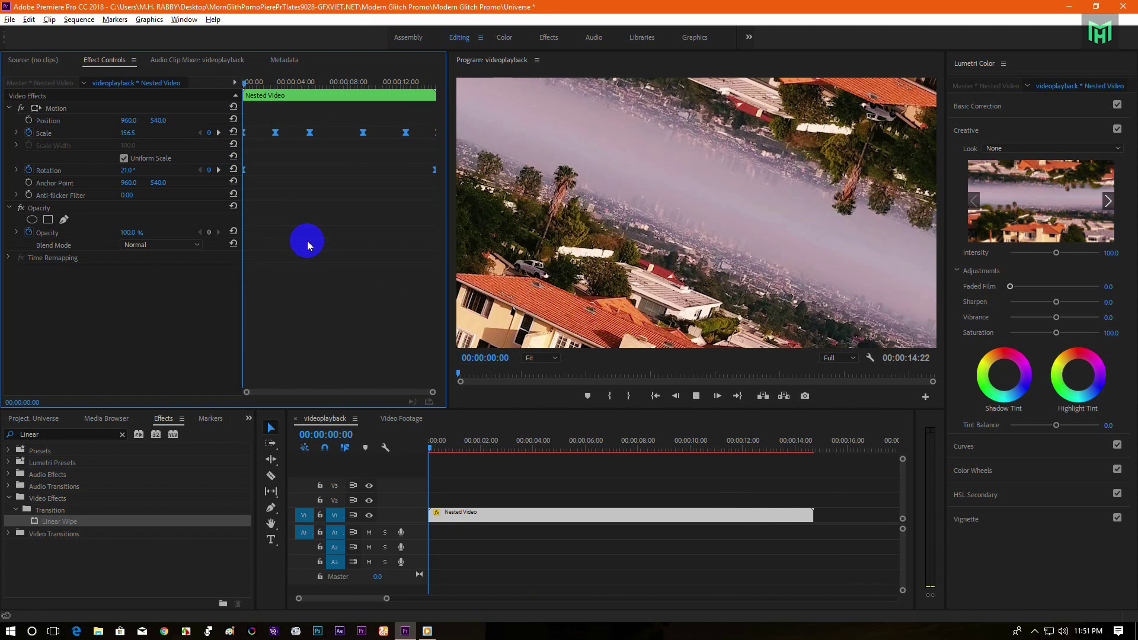